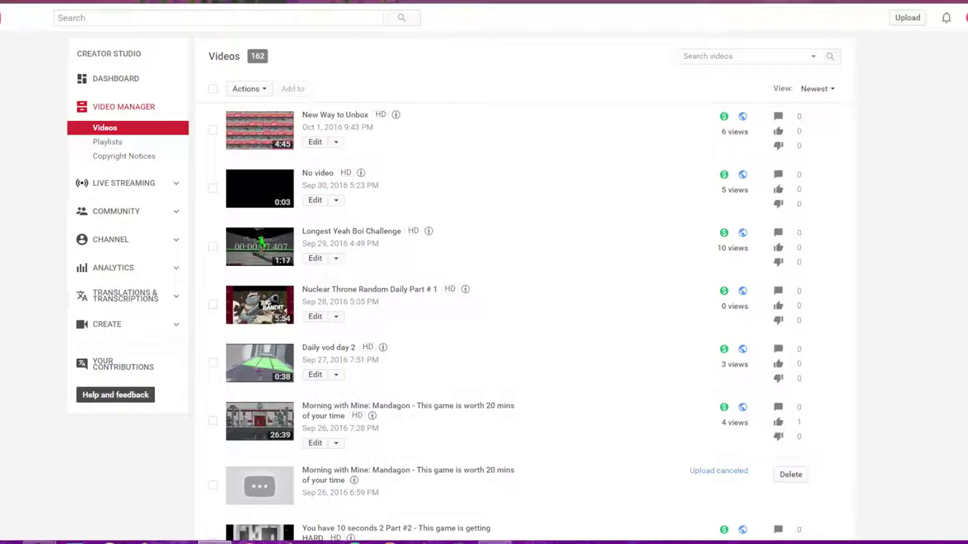
Delete the canceled Mandagon upload from the video list.
scroll(521, 303, down, 1)
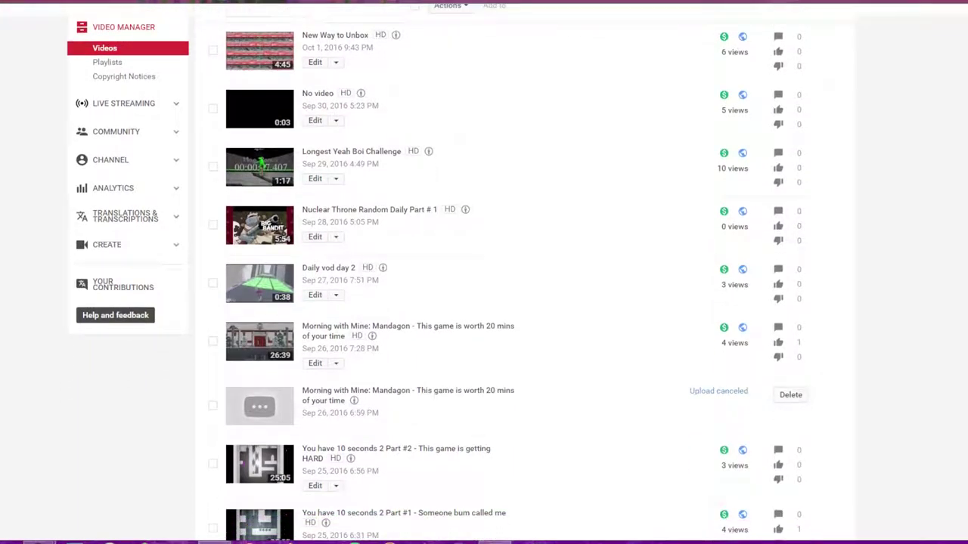
scroll(521, 302, down, 2)
scroll(484, 302, down, 1)
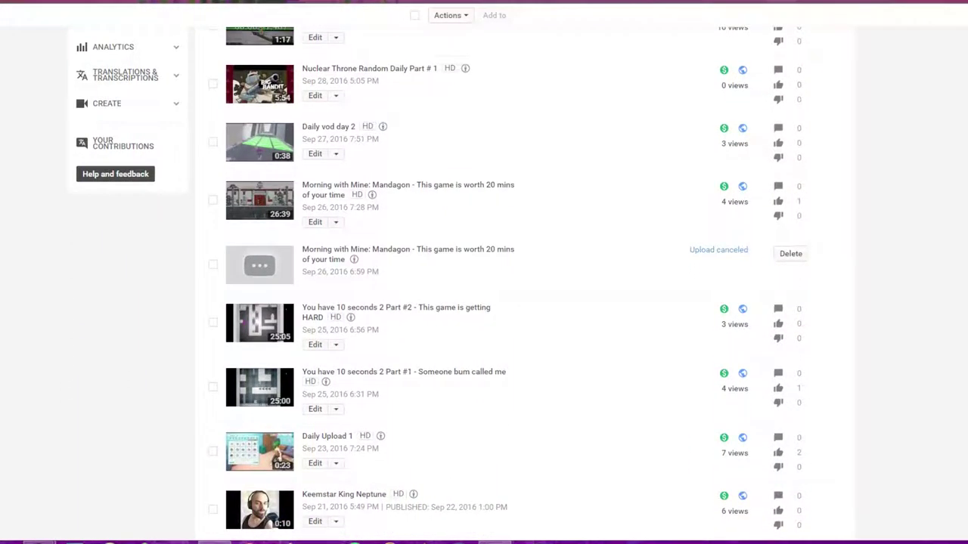
scroll(958, 186, down, 1)
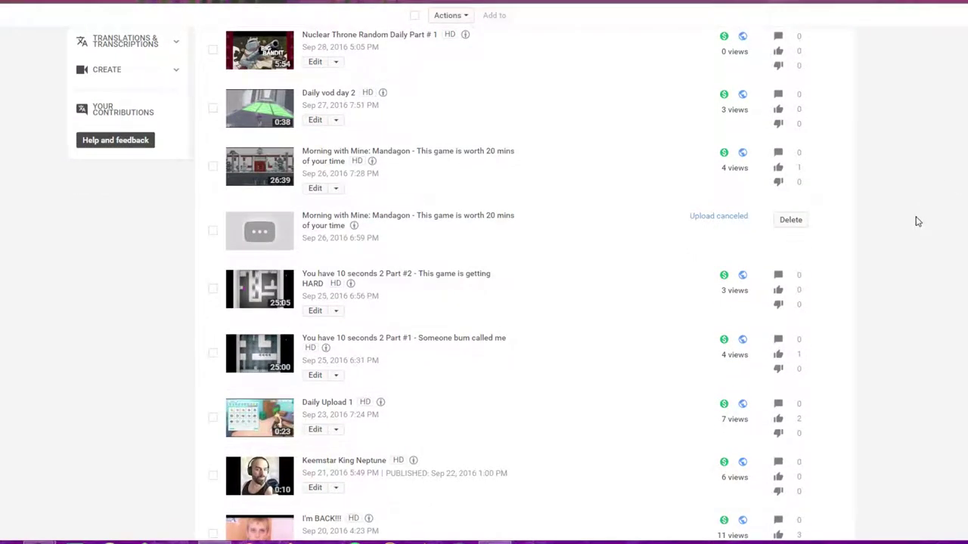
scroll(908, 234, down, 10)
scroll(901, 243, up, 3)
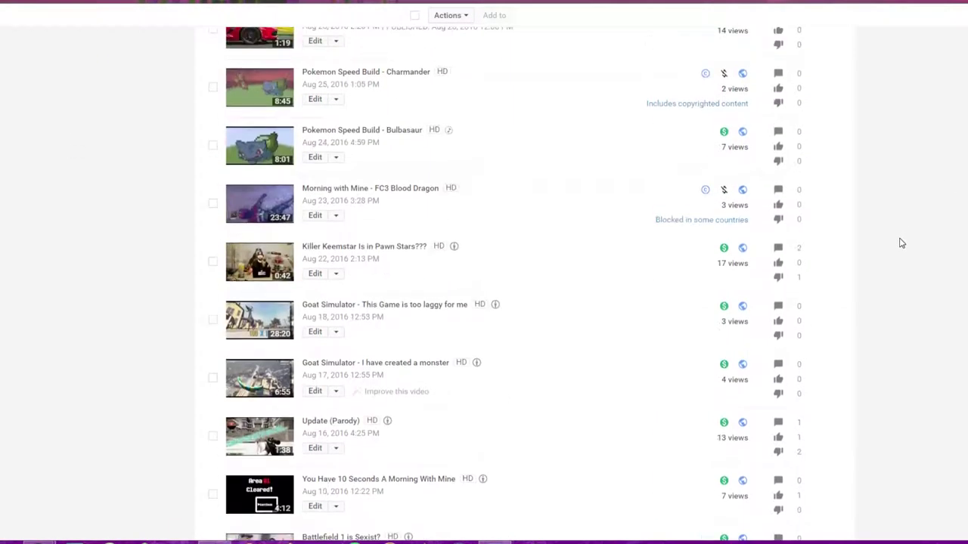
scroll(901, 242, up, 3)
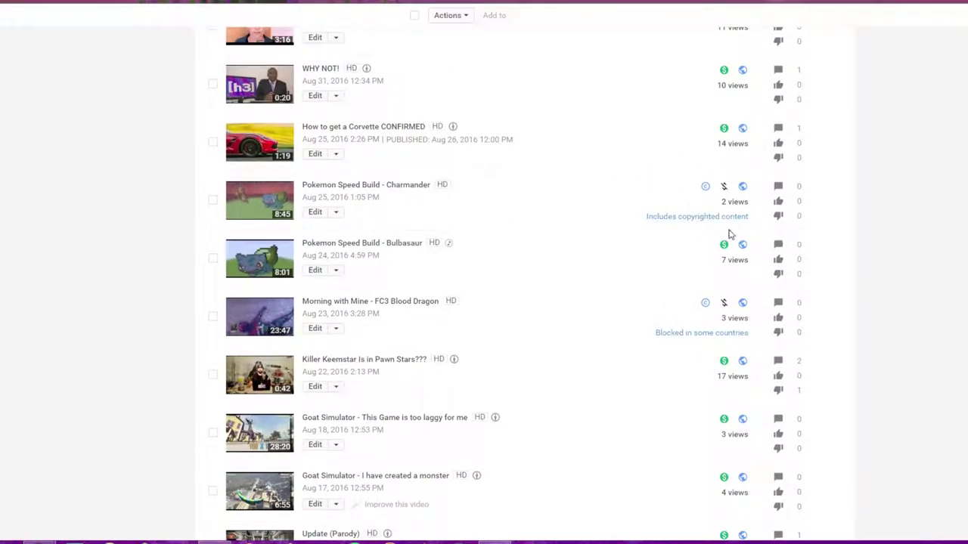
scroll(706, 400, up, 15)
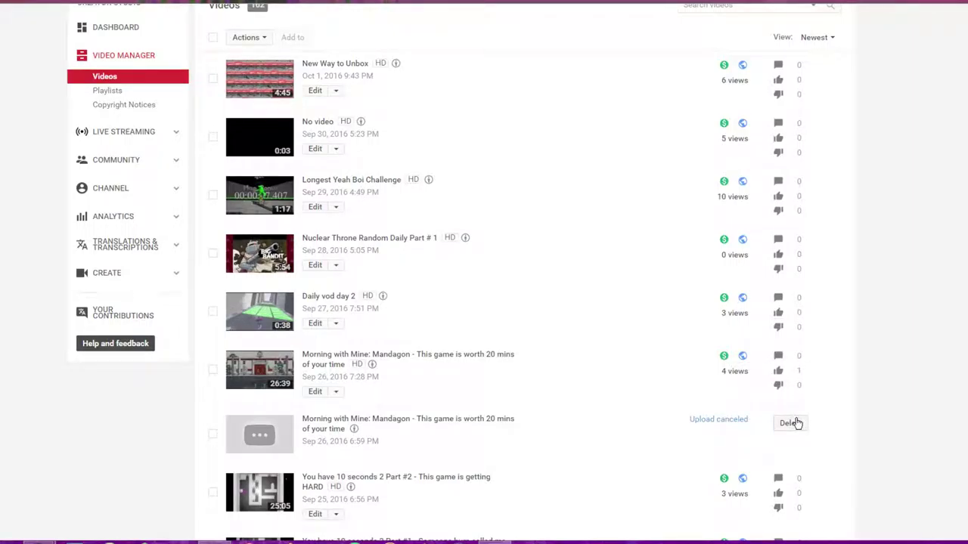
click(790, 423)
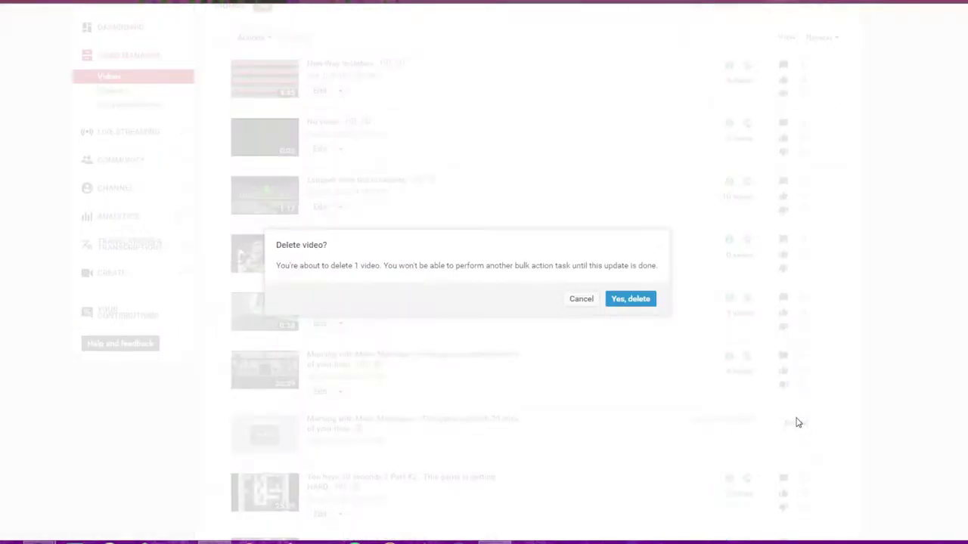
click(626, 297)
Delete the Pokemon Speed Build Charmander and Morning with Mine - FC3 Blood Dragon videos.
scroll(696, 257, down, 5)
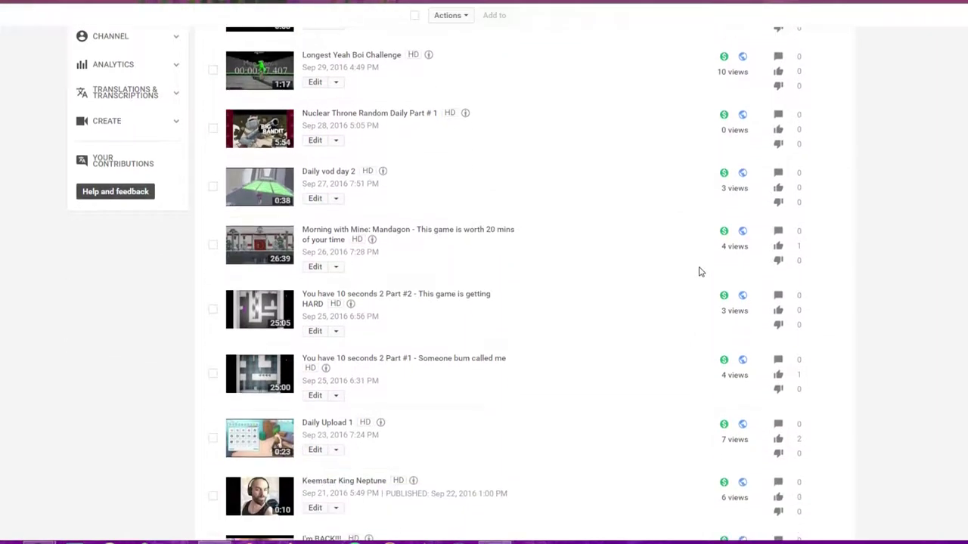
scroll(711, 278, down, 5)
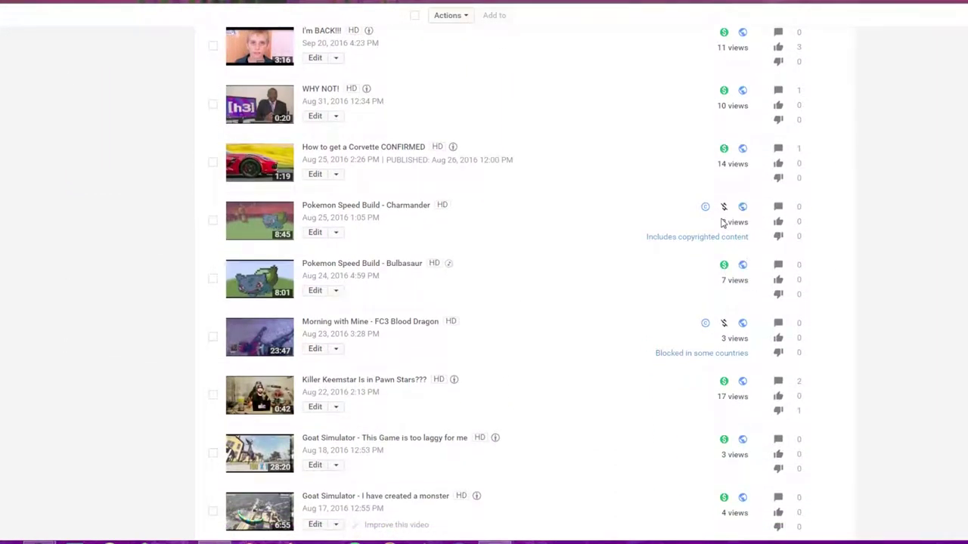
click(336, 236)
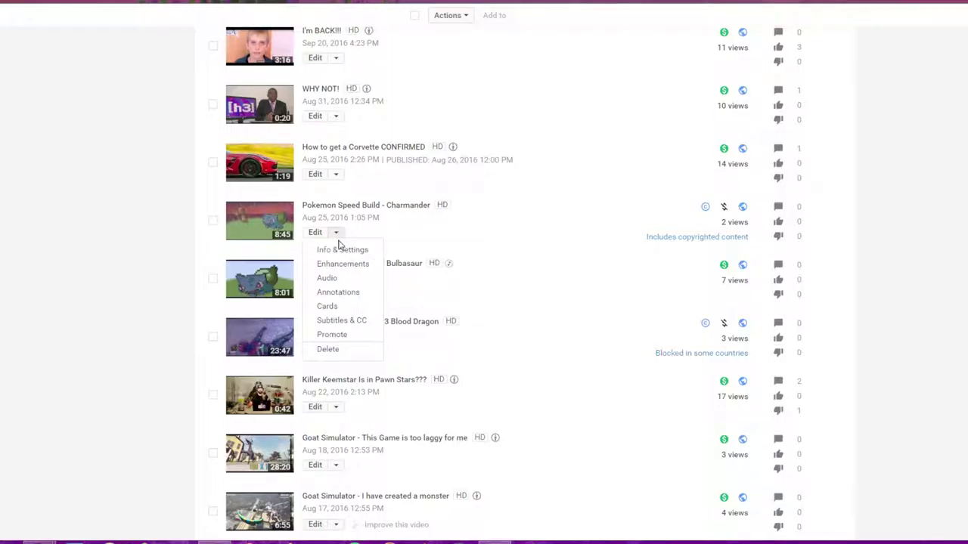
click(351, 349)
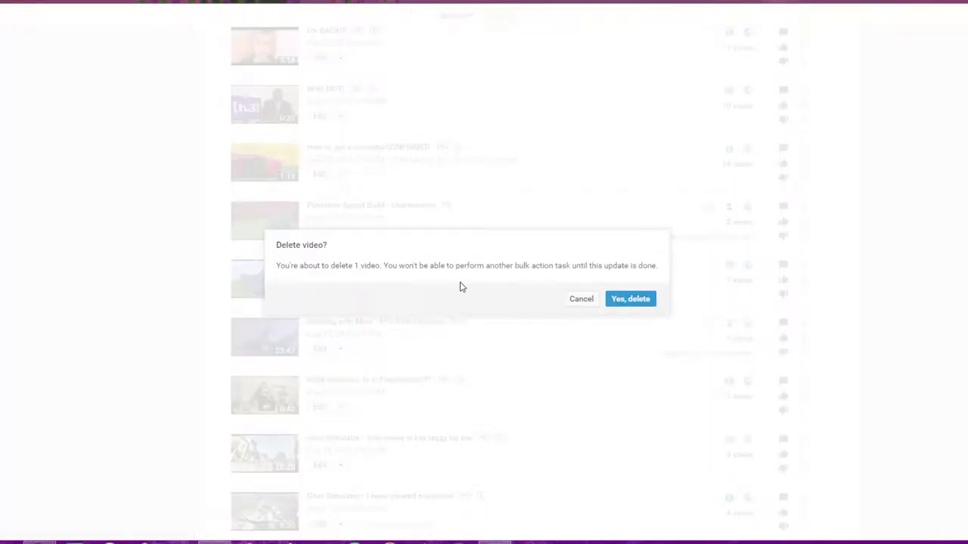
click(630, 299)
scroll(577, 302, down, 8)
scroll(322, 289, down, 2)
scroll(319, 302, down, 5)
scroll(318, 302, down, 5)
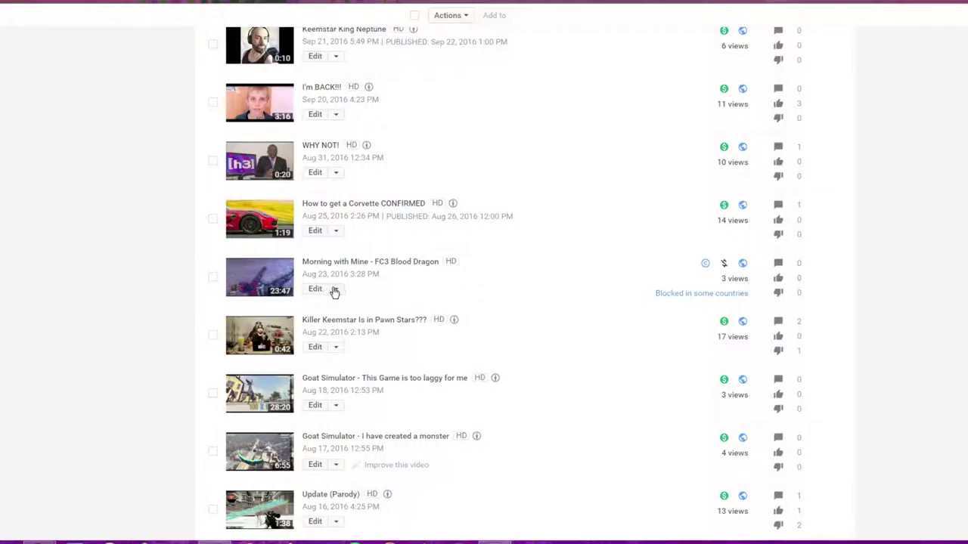
click(336, 289)
click(328, 406)
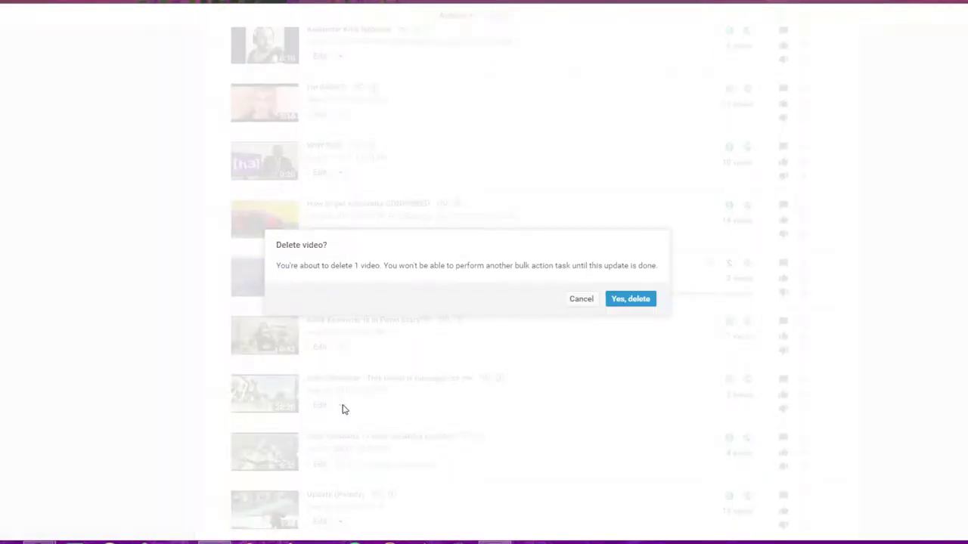
click(631, 300)
Scroll to the list's end, dismissing the LIS Ep1 Part 5 Edit menu without deleting.
scroll(503, 324, down, 6)
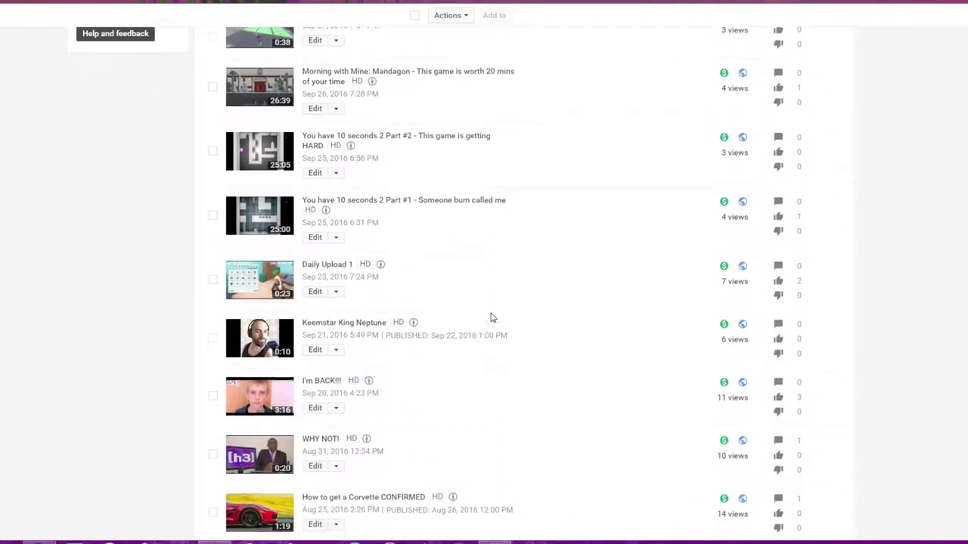
scroll(488, 317, down, 5)
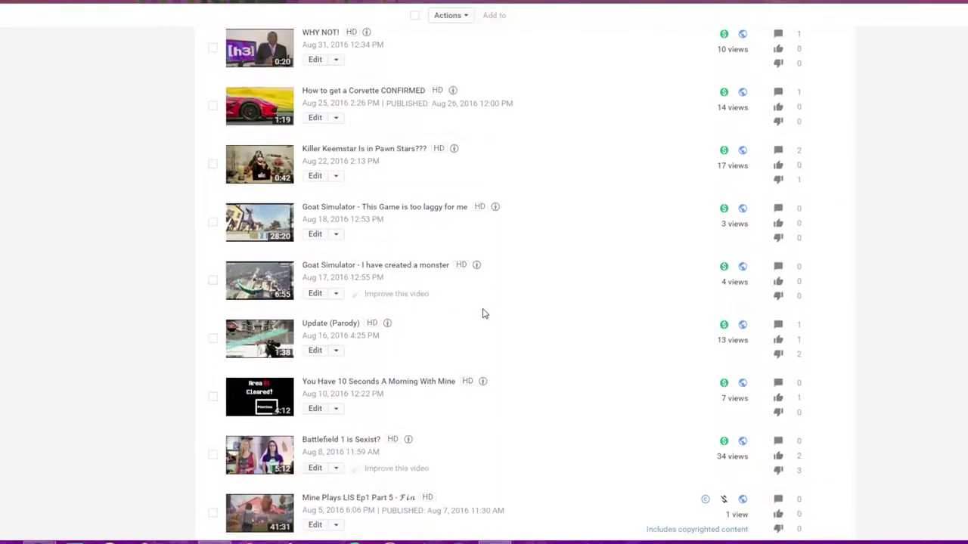
scroll(482, 311, down, 3)
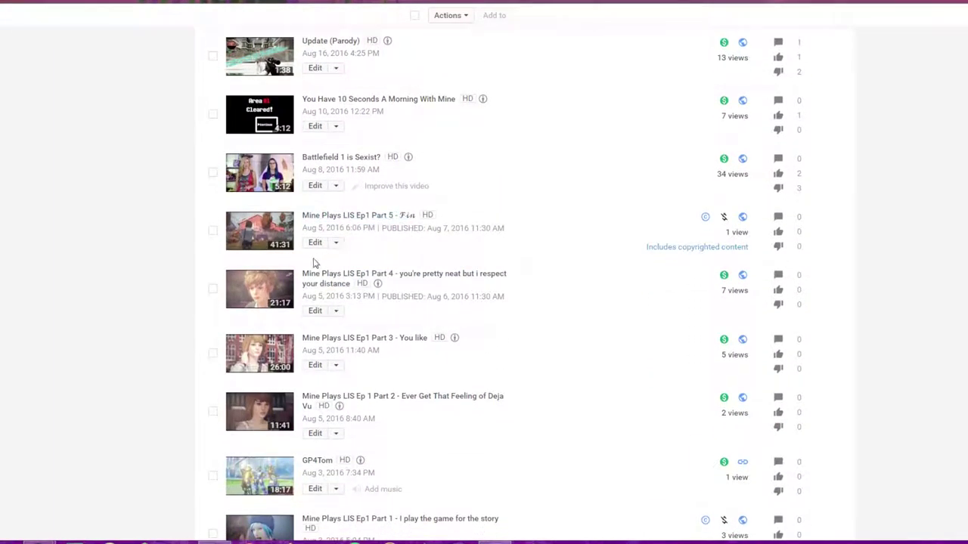
click(334, 245)
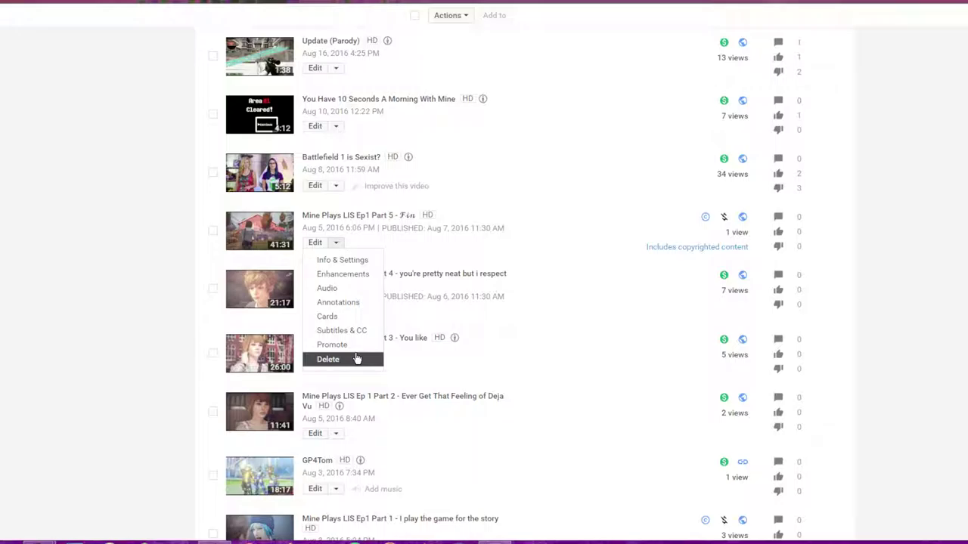
click(882, 296)
scroll(870, 290, down, 2)
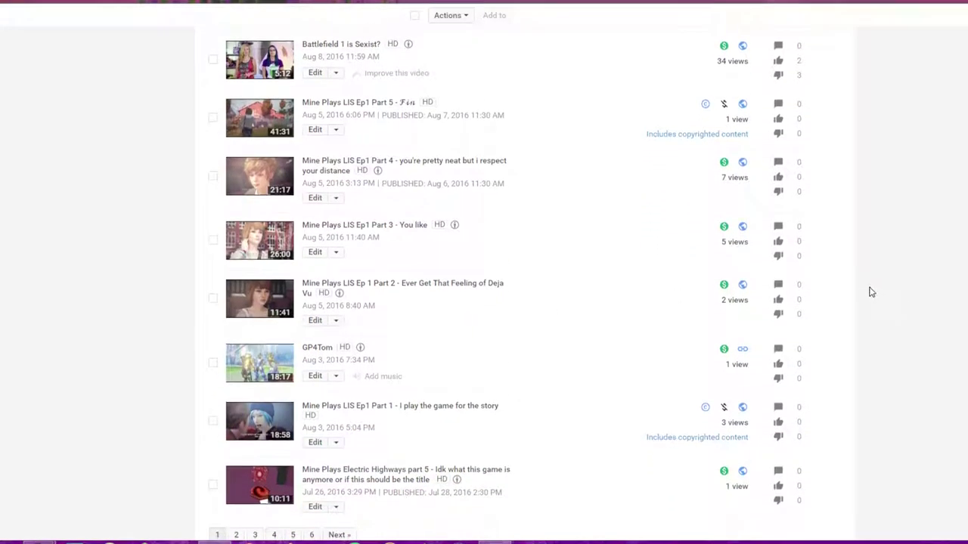
scroll(870, 290, up, 1)
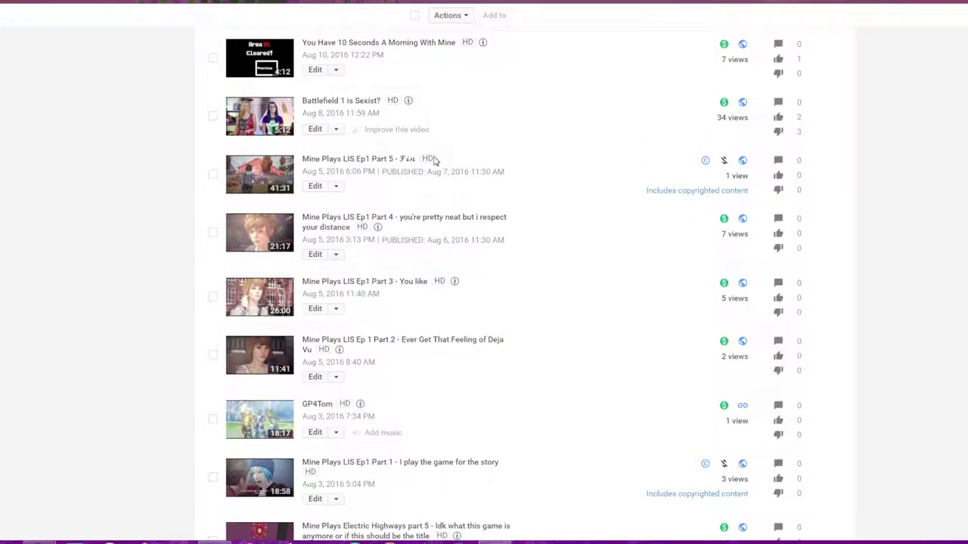
click(336, 186)
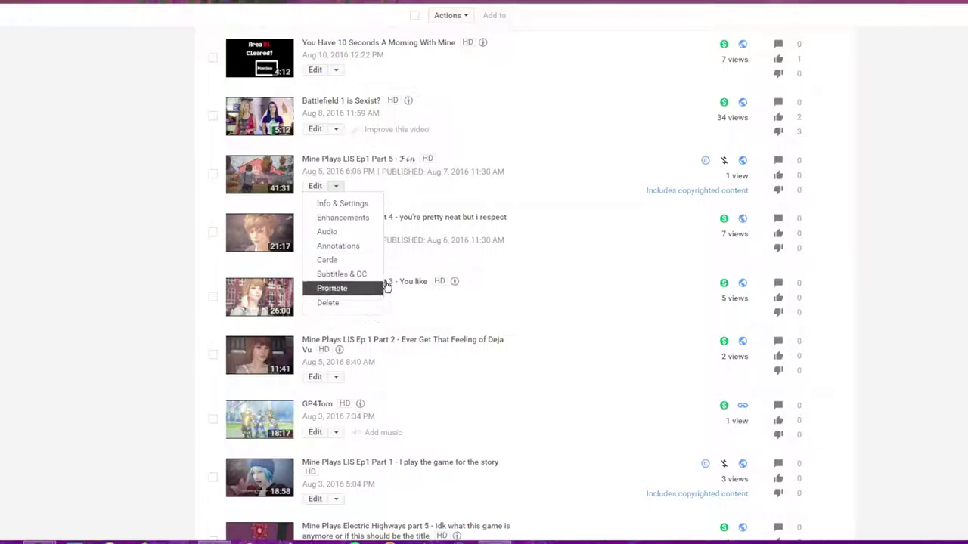
click(870, 260)
scroll(870, 259, down, 1)
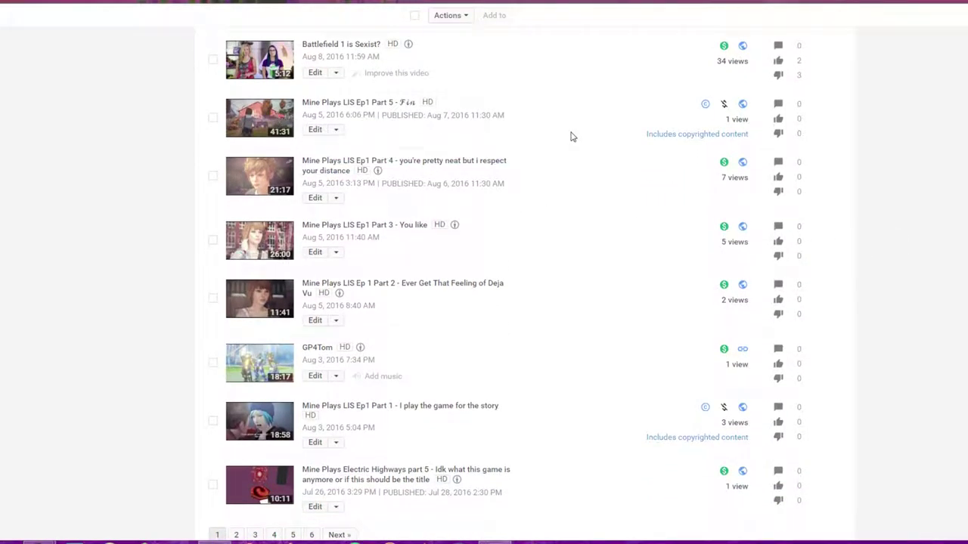
scroll(553, 382, down, 2)
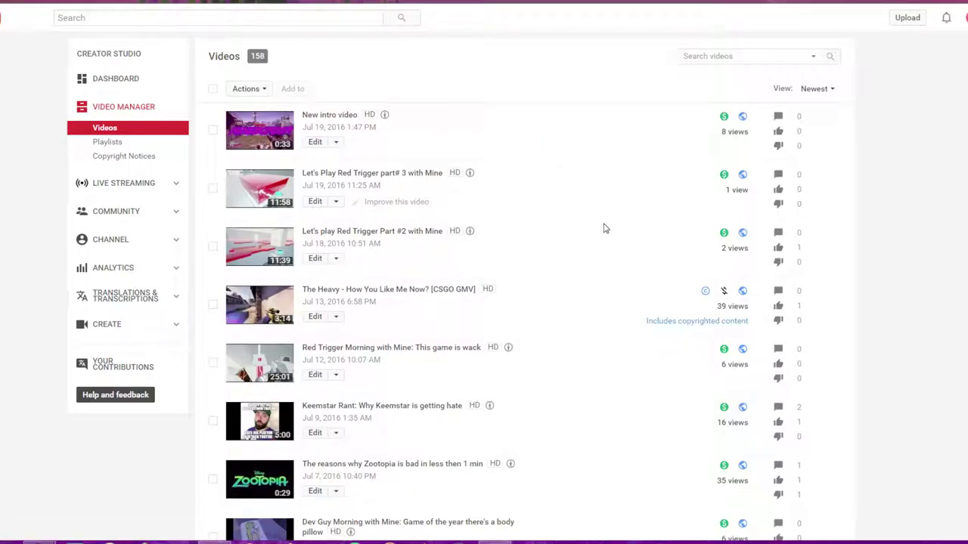
Delete the canceled Video 21 upload, dropping the total to 157, and scroll to the page links.
scroll(514, 200, down, 1)
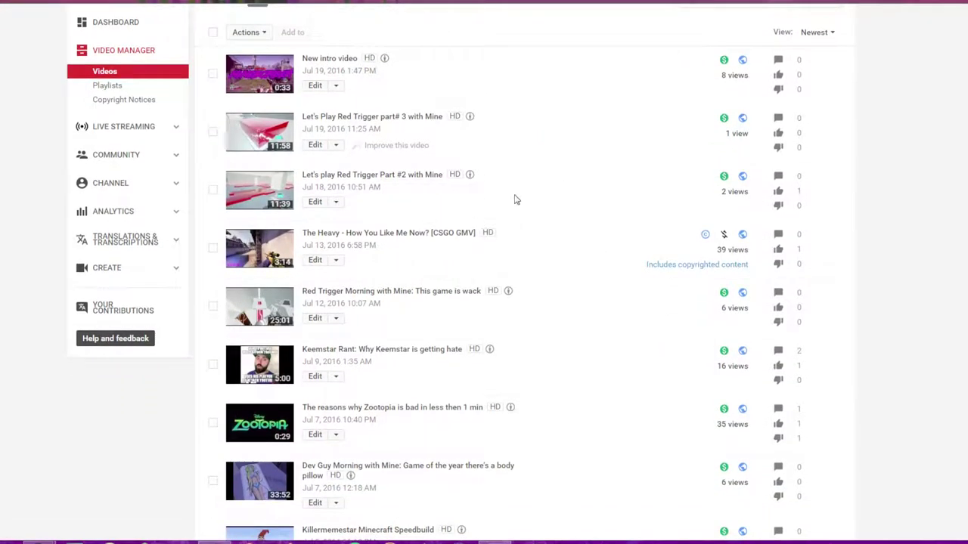
scroll(443, 244, down, 7)
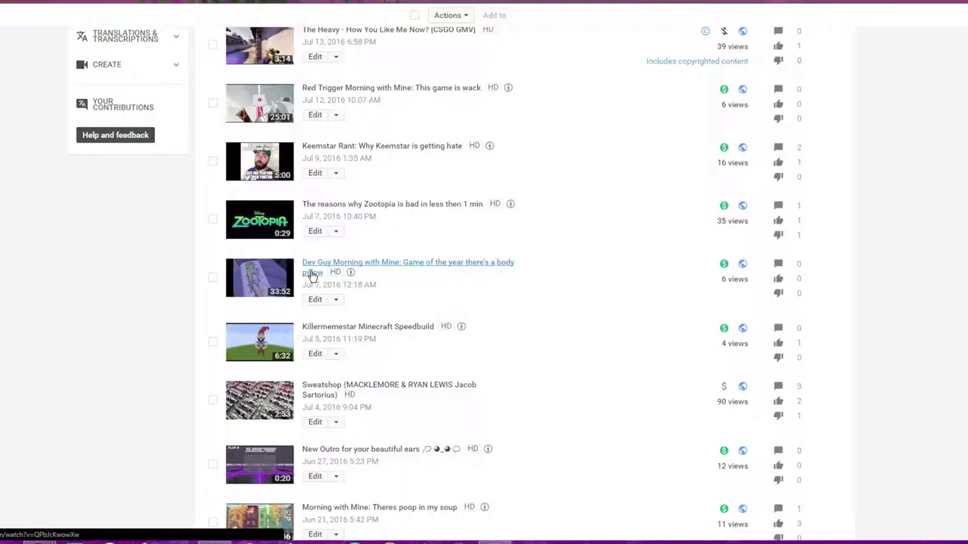
scroll(311, 276, down, 15)
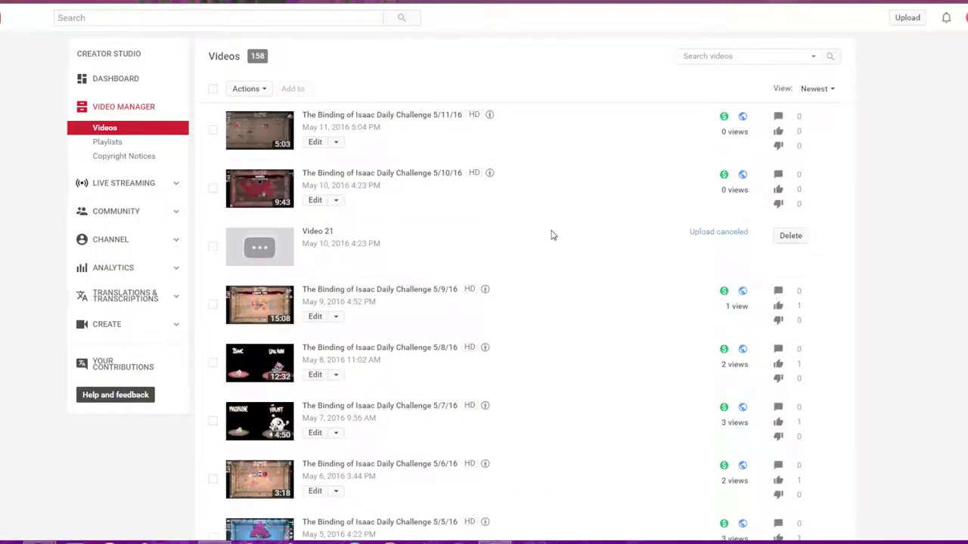
click(790, 237)
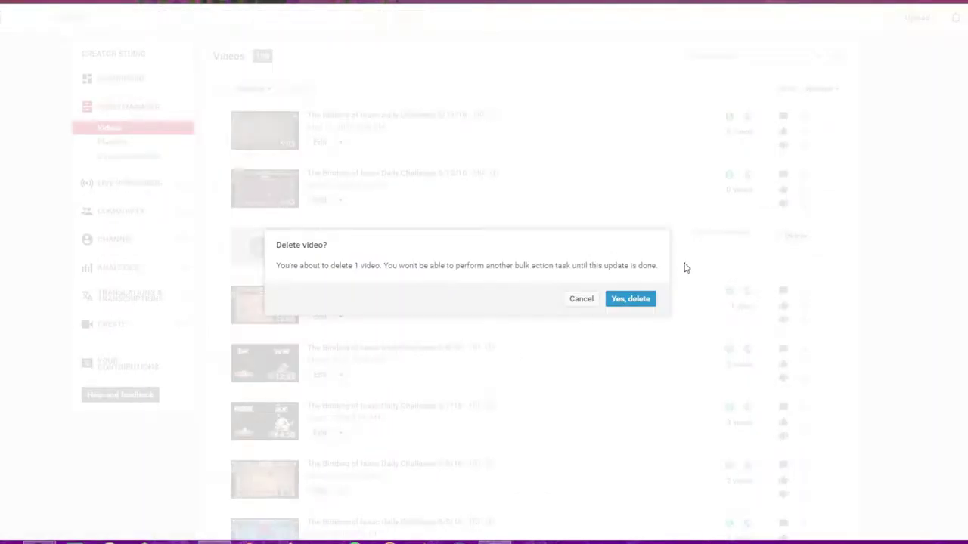
click(636, 300)
scroll(631, 303, down, 3)
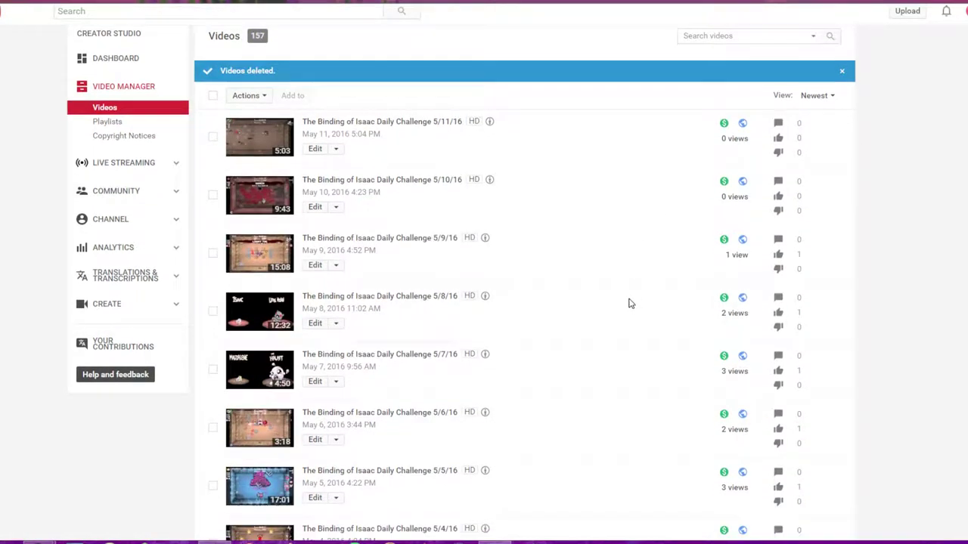
scroll(632, 303, down, 9)
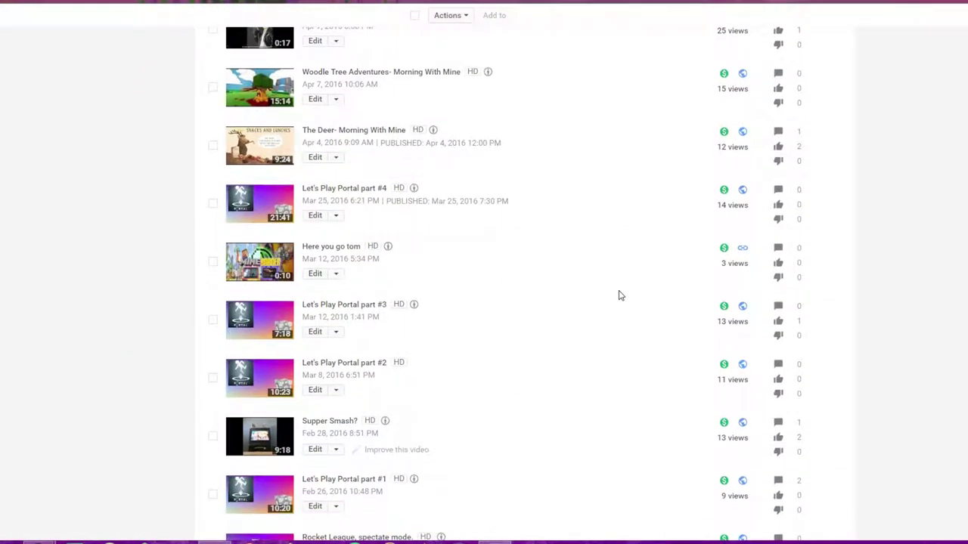
scroll(618, 295, down, 7)
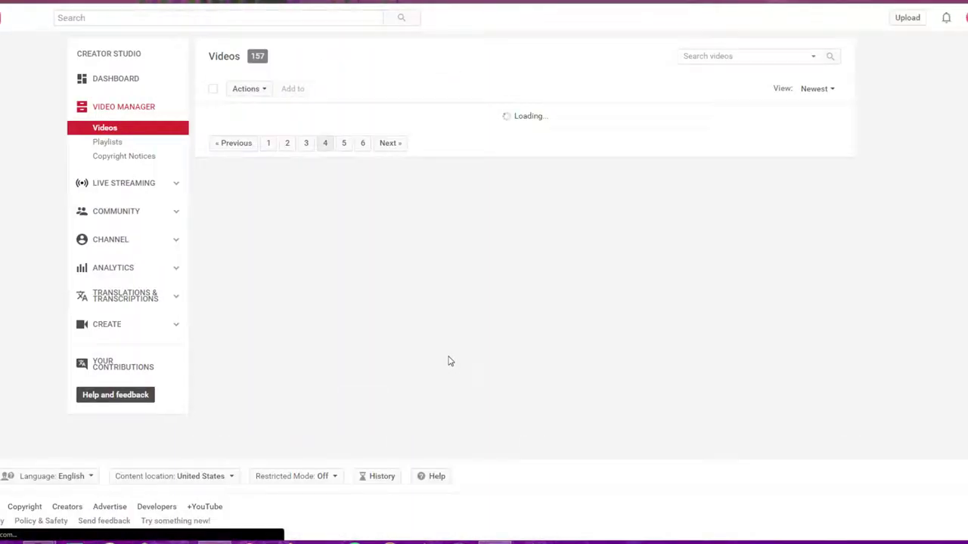
Delete the Destiny video from page 5.
scroll(538, 293, down, 2)
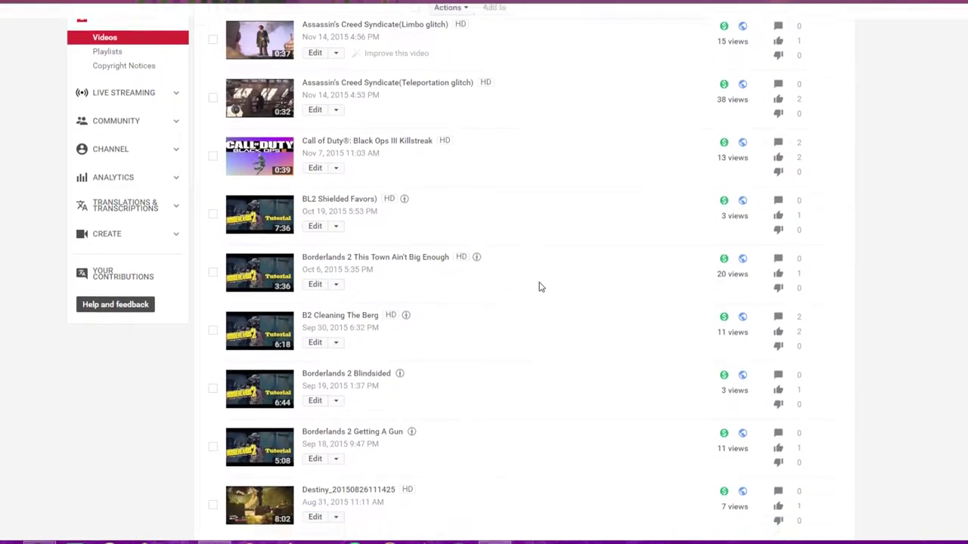
scroll(535, 285, down, 10)
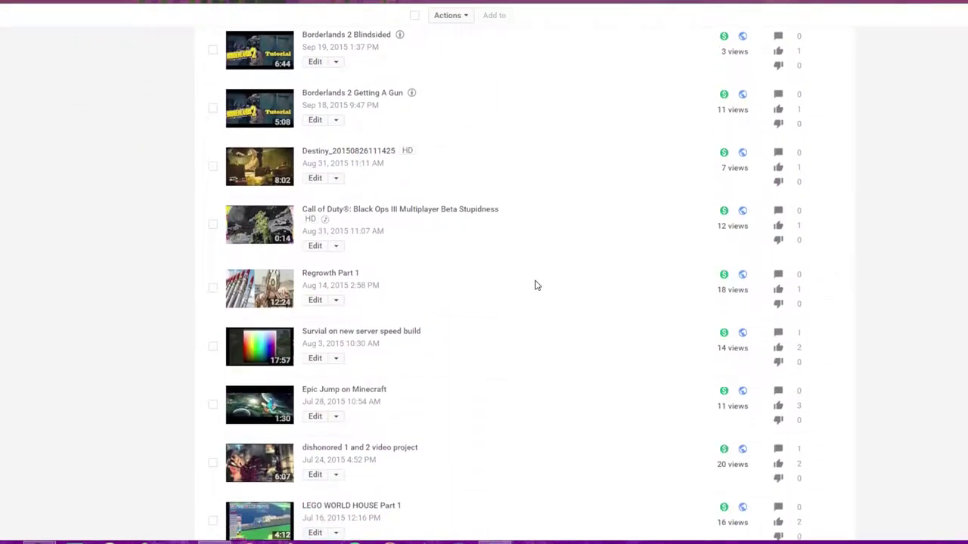
scroll(534, 285, down, 6)
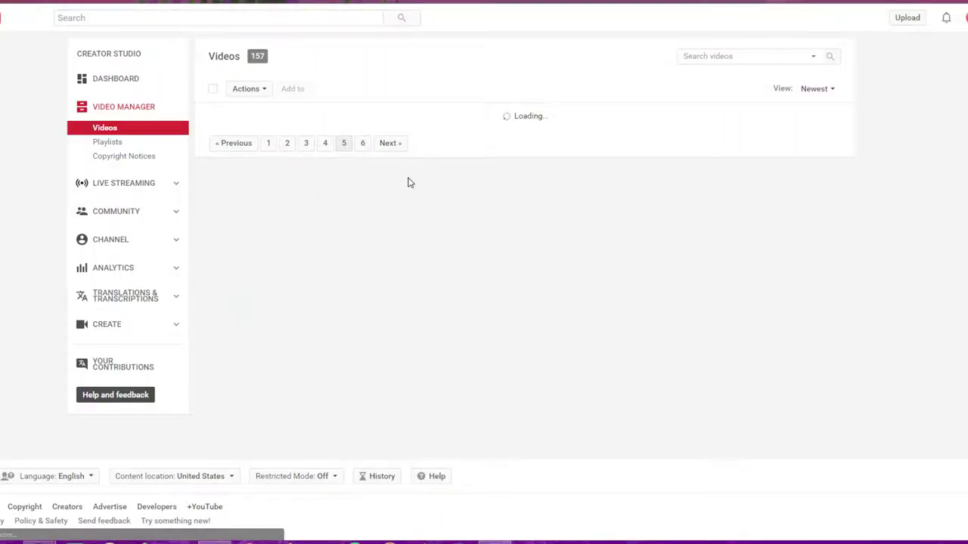
scroll(490, 200, down, 2)
scroll(491, 201, down, 9)
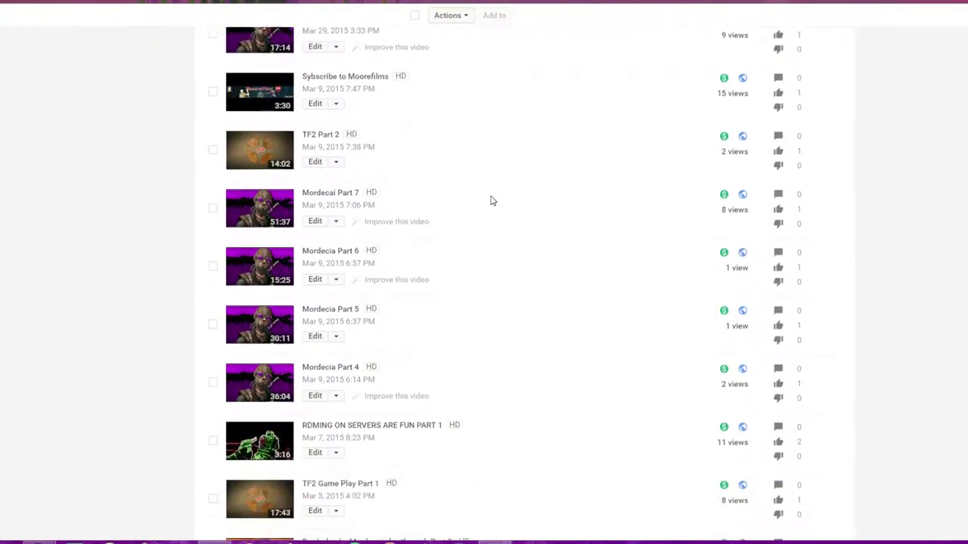
scroll(490, 201, down, 4)
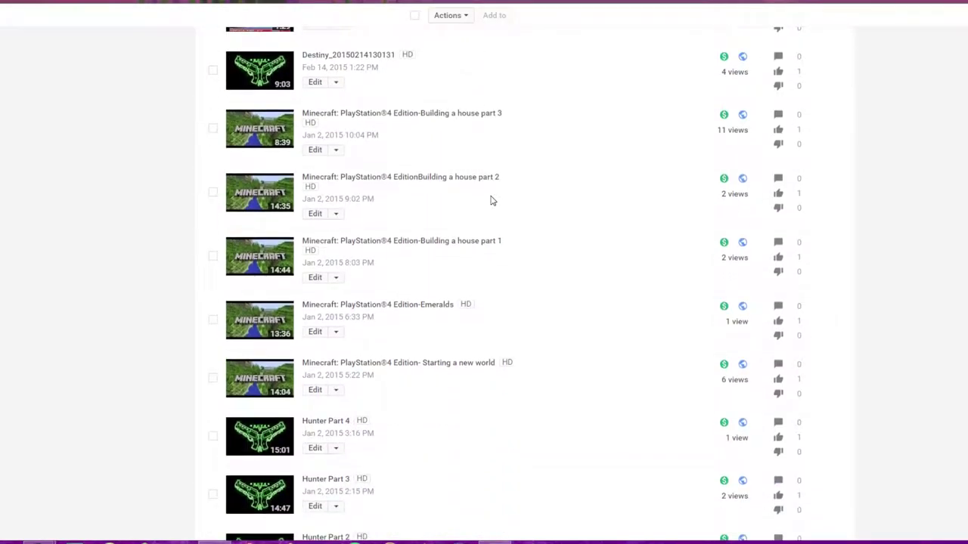
scroll(318, 185, up, 2)
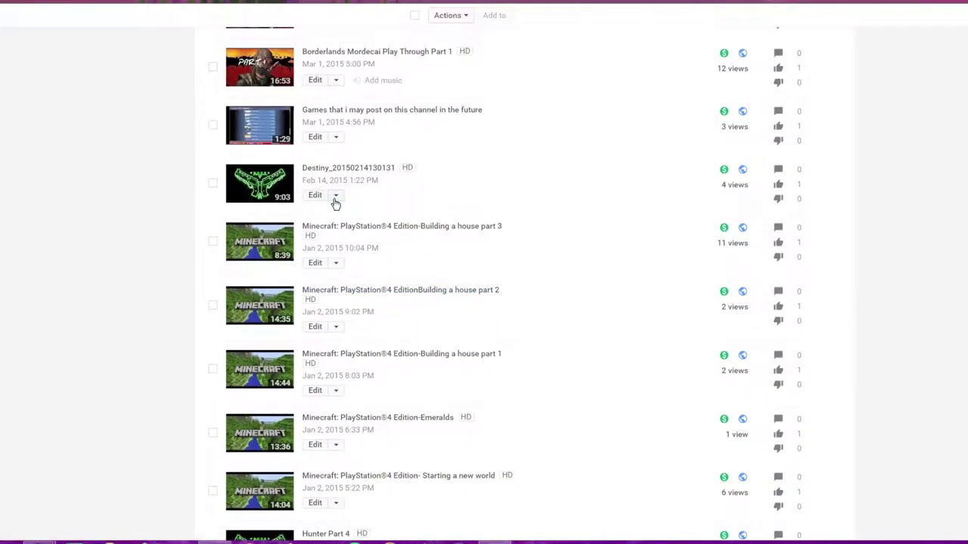
click(335, 197)
click(342, 328)
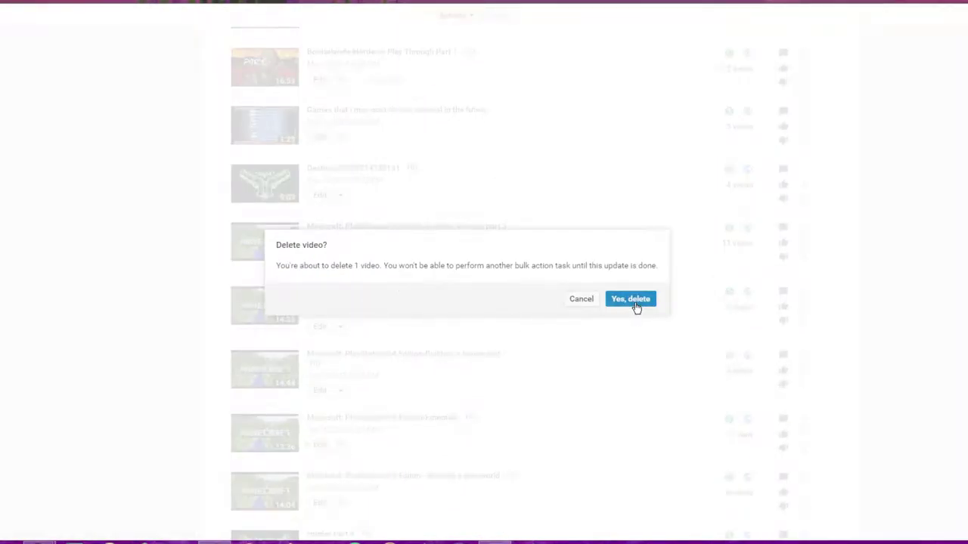
click(631, 300)
Delete the Mari0 Part 1 and Mario Cross Over Part 1 videos.
scroll(360, 348, down, 2)
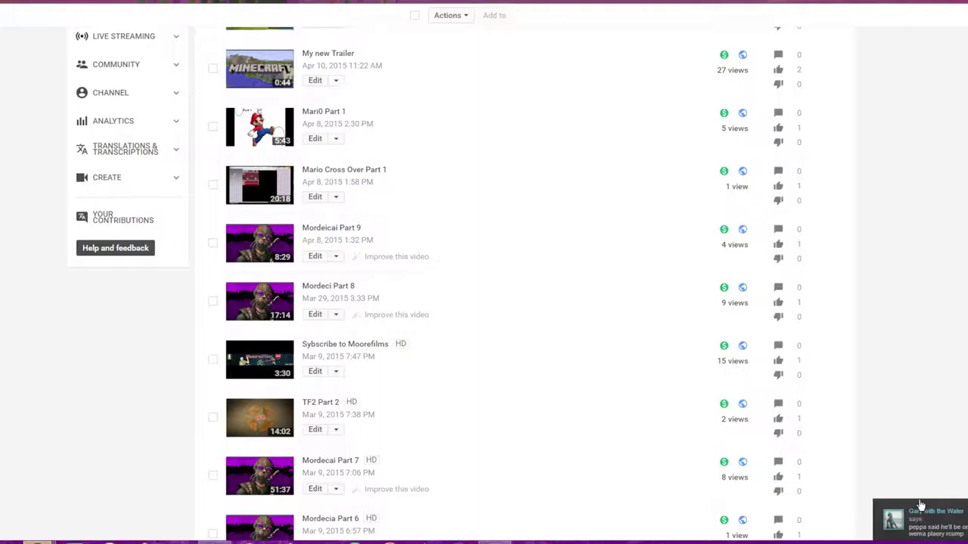
scroll(514, 323, up, 2)
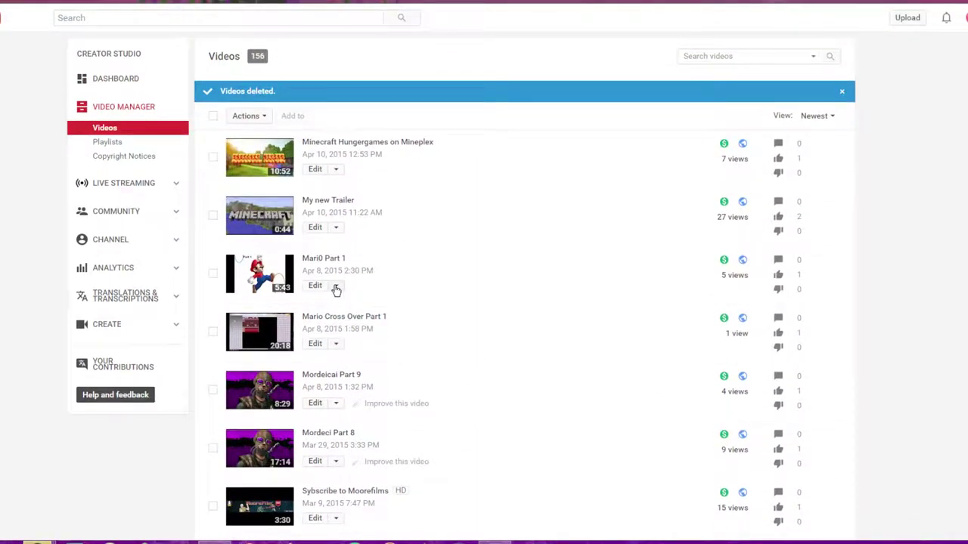
click(336, 287)
click(373, 418)
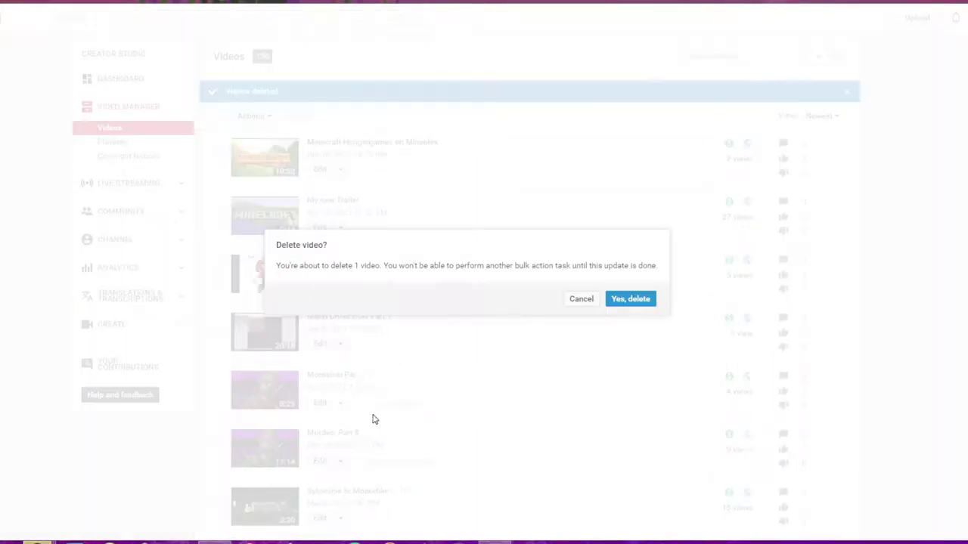
click(631, 298)
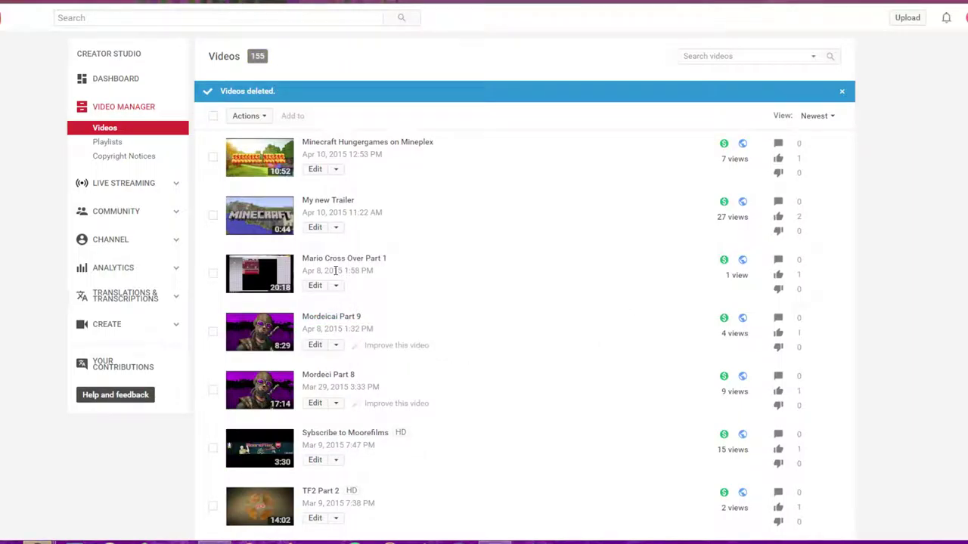
click(337, 287)
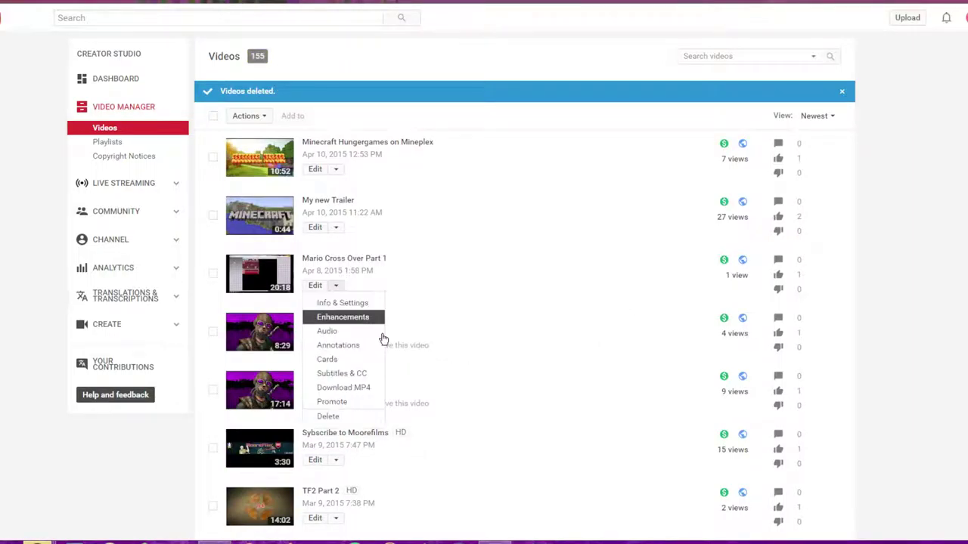
click(370, 416)
click(630, 299)
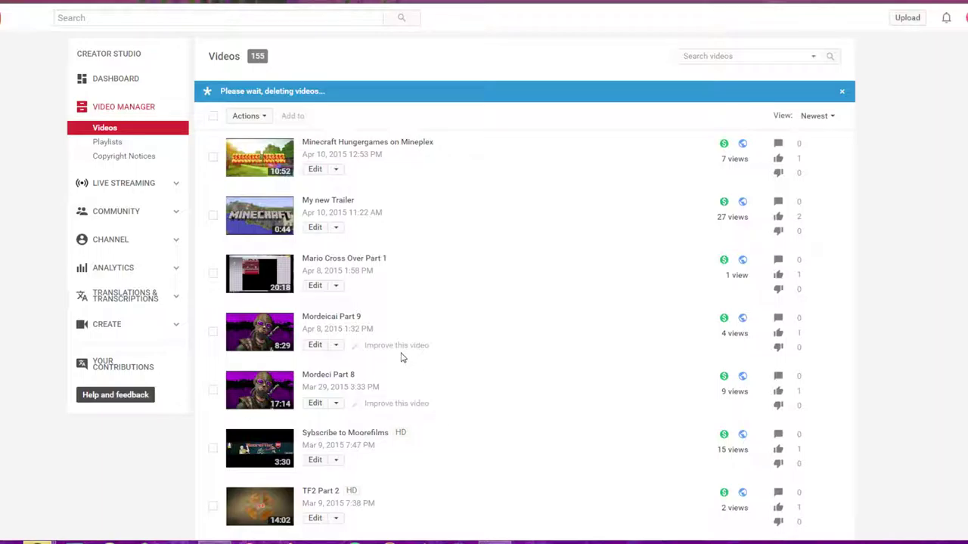
Delete the subscribe promo and TF2 Part 2 videos, then open My new Trailer.
scroll(308, 385, down, 3)
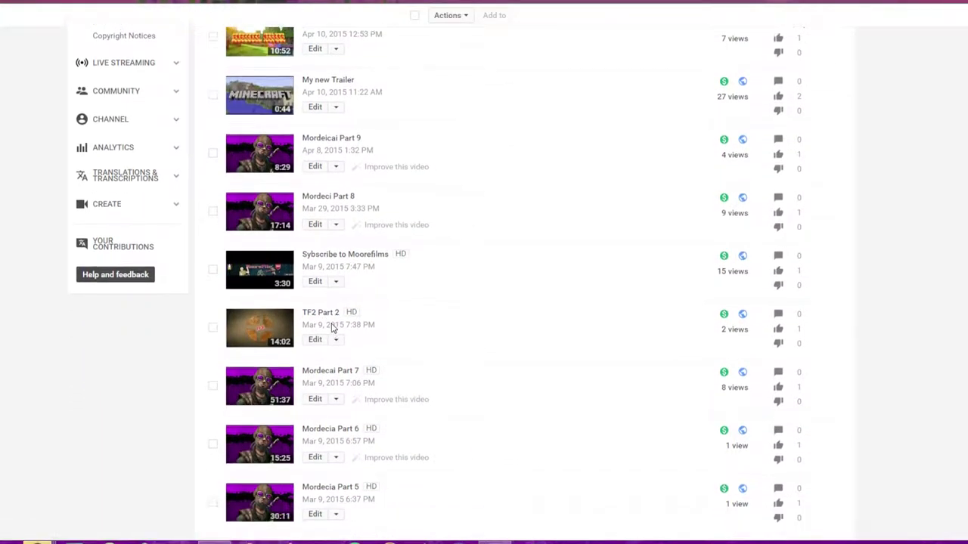
scroll(331, 327, down, 1)
click(336, 235)
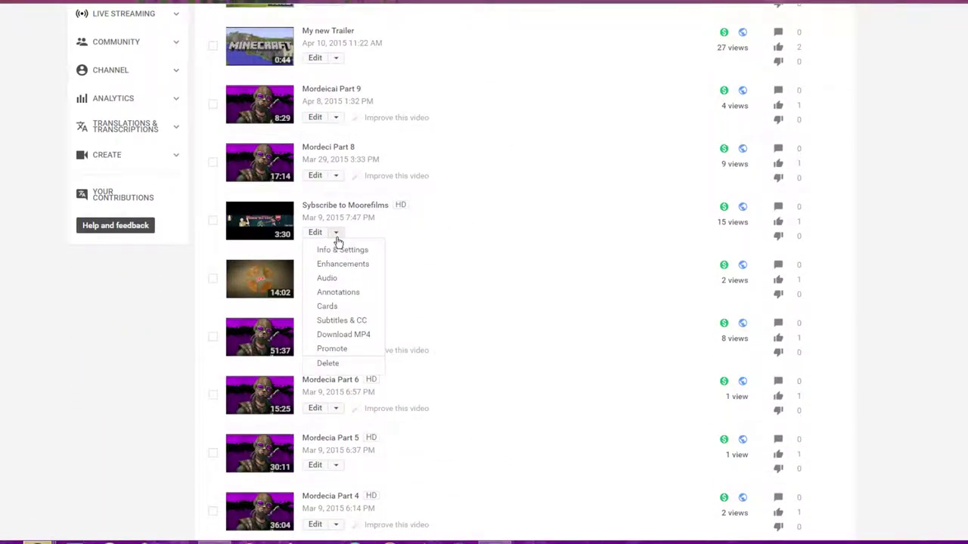
click(351, 364)
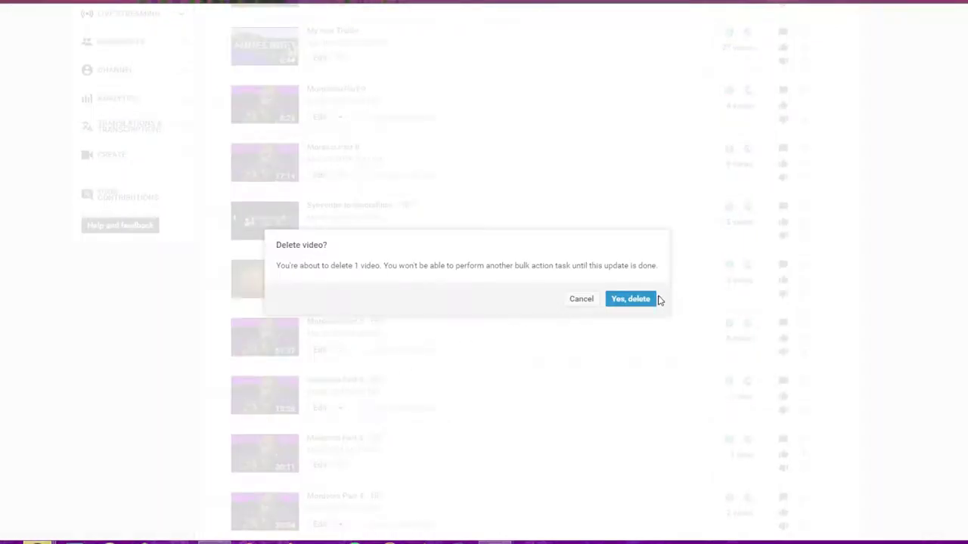
click(631, 299)
scroll(597, 321, down, 1)
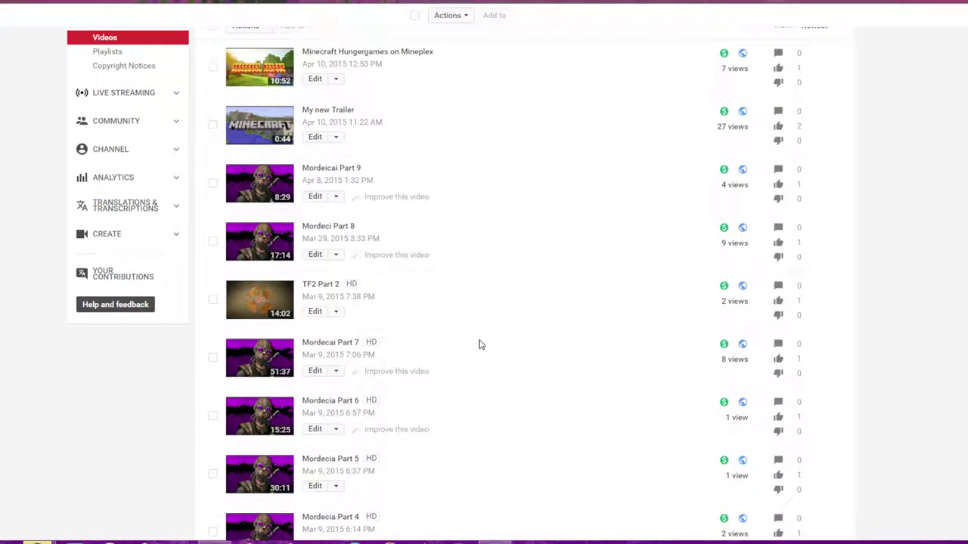
click(338, 315)
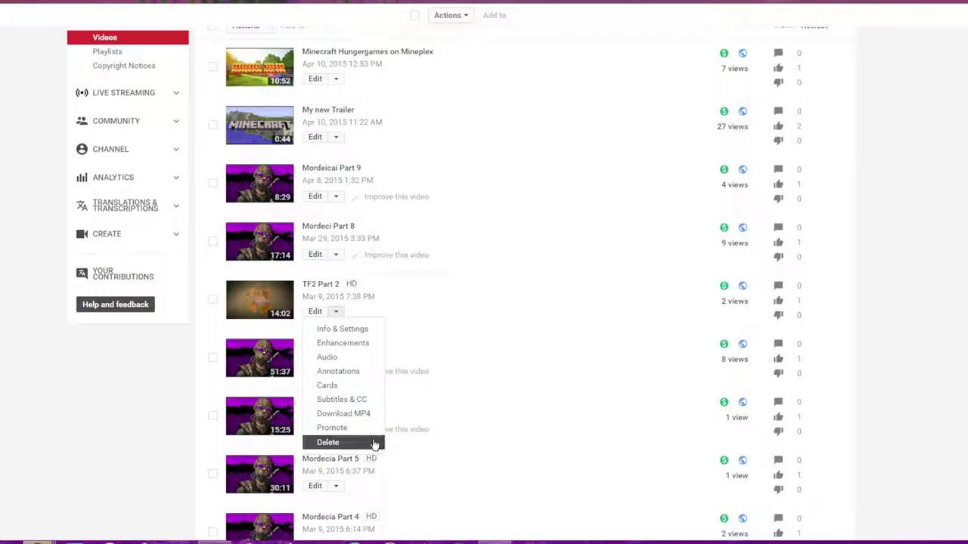
click(371, 443)
click(631, 299)
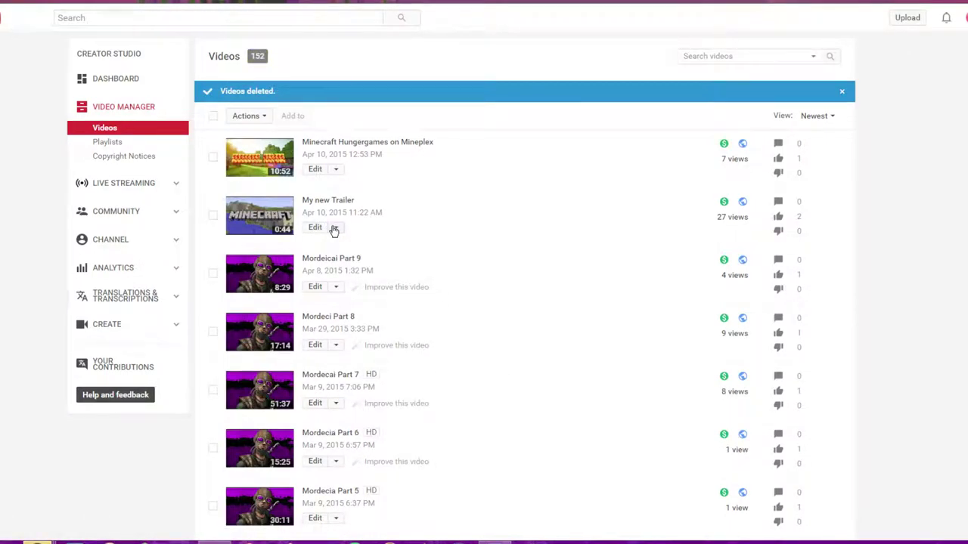
click(277, 218)
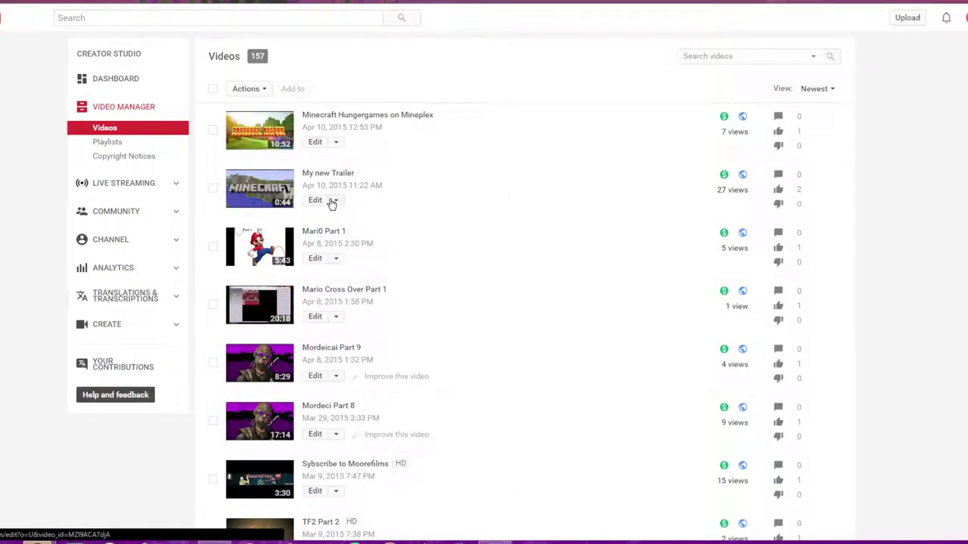
Delete the My new Trailer and Mari0 Part 1 videos.
click(335, 200)
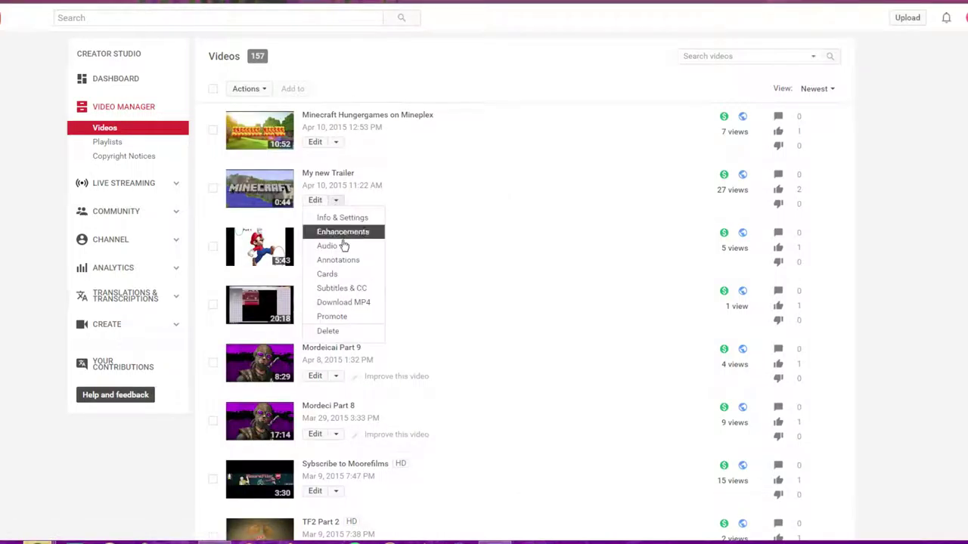
click(328, 330)
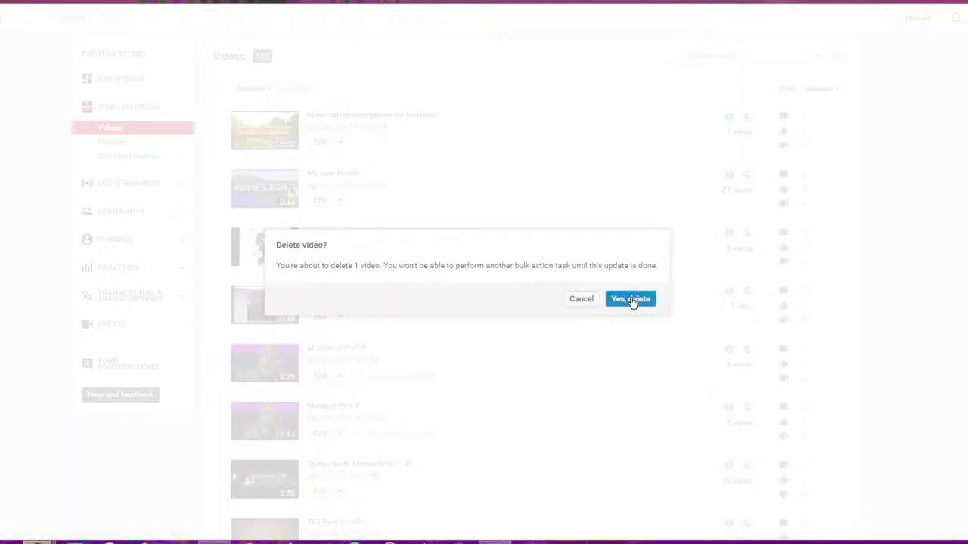
click(631, 303)
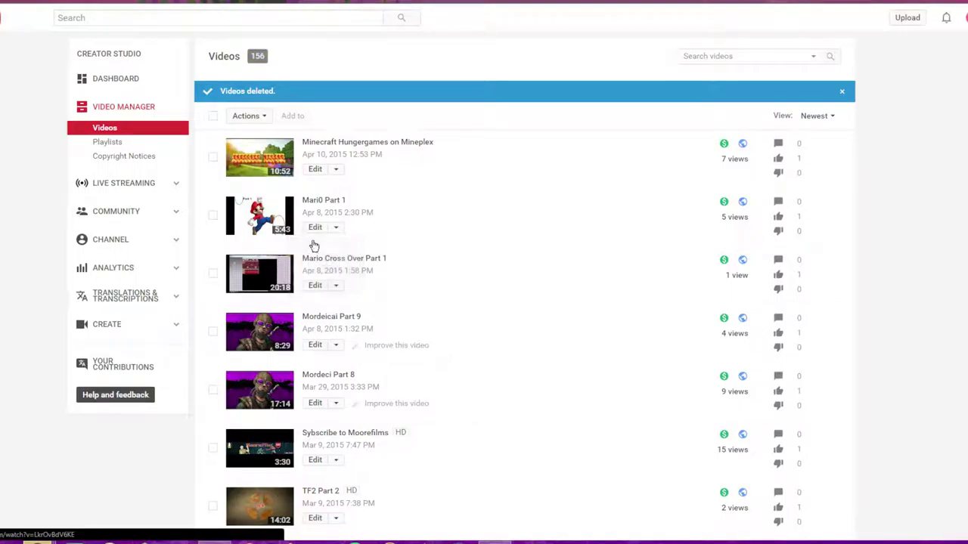
click(337, 227)
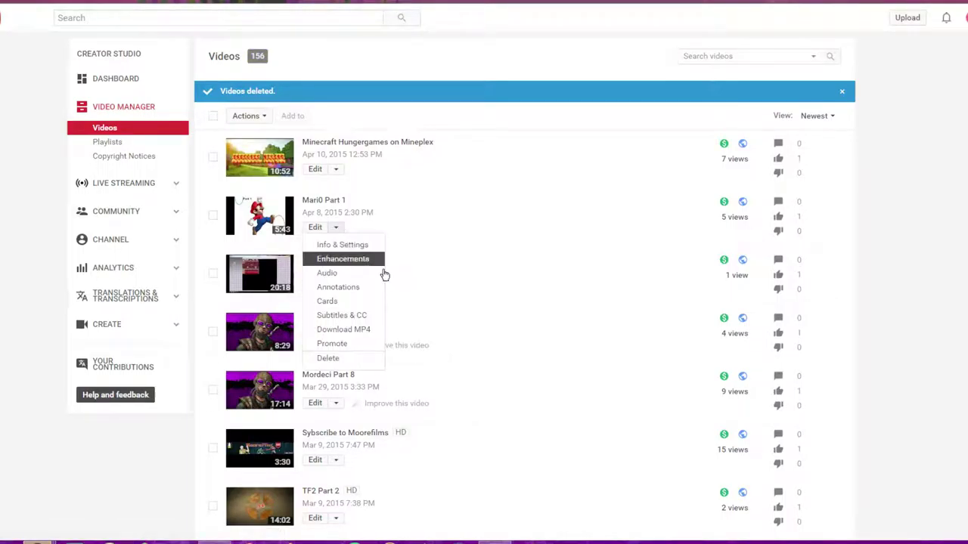
click(331, 359)
click(627, 299)
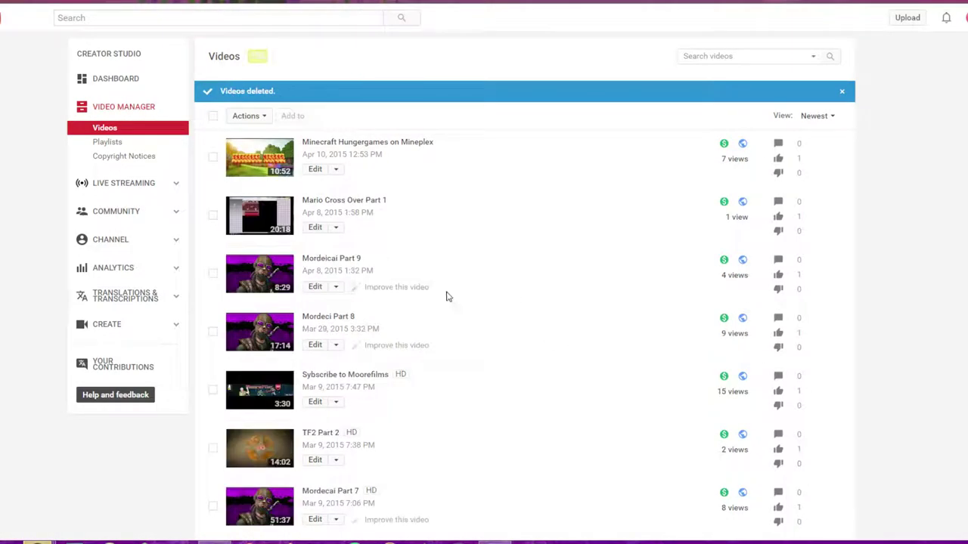
Delete the Mario Cross Over Part 1 and Subscribe to Moorefilms videos.
click(335, 229)
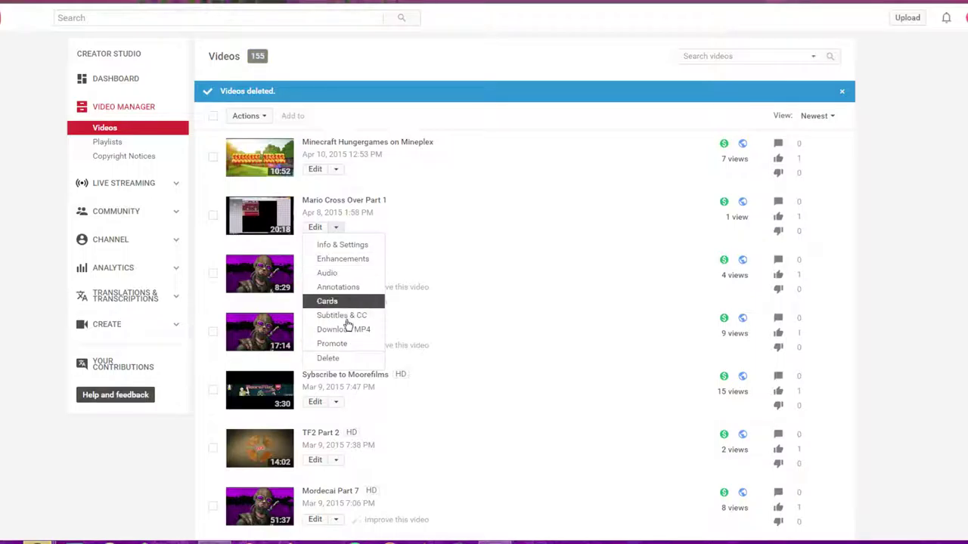
click(335, 361)
click(627, 299)
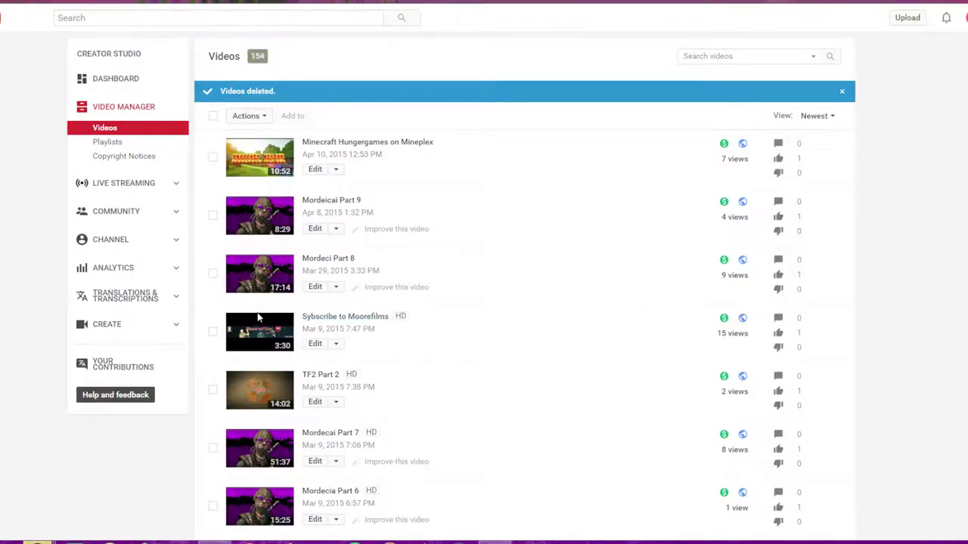
scroll(258, 318, down, 2)
click(336, 202)
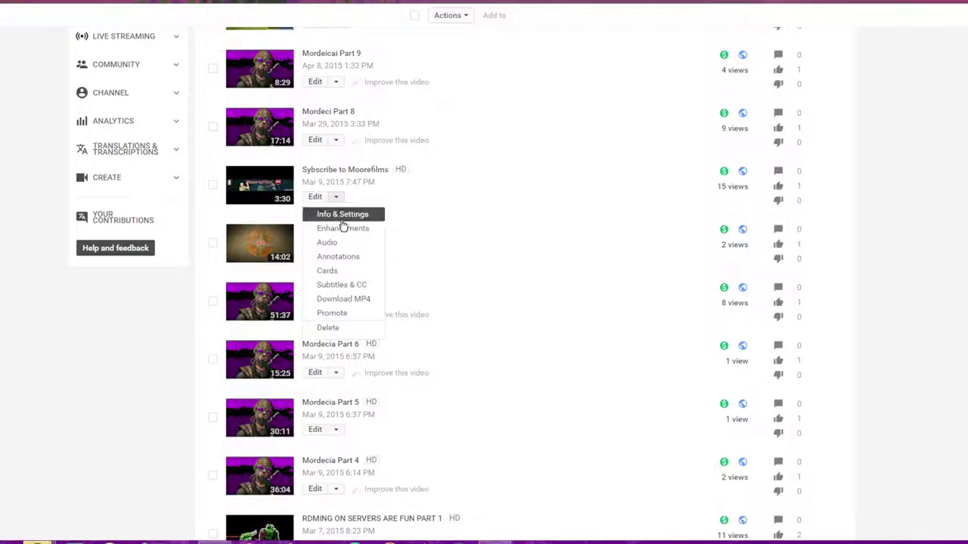
click(336, 327)
click(638, 307)
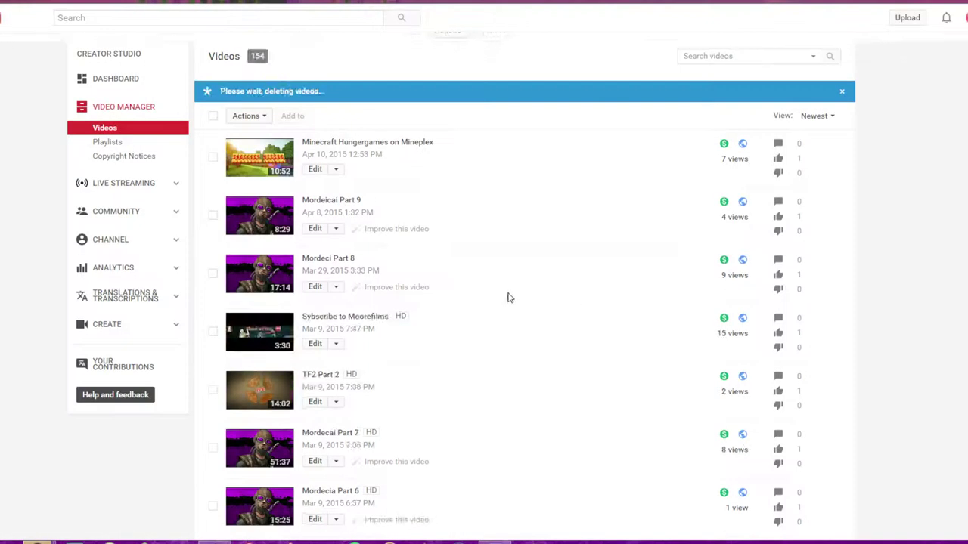
Delete the TF2 Part 2 video from the list.
scroll(339, 290, down, 1)
click(334, 288)
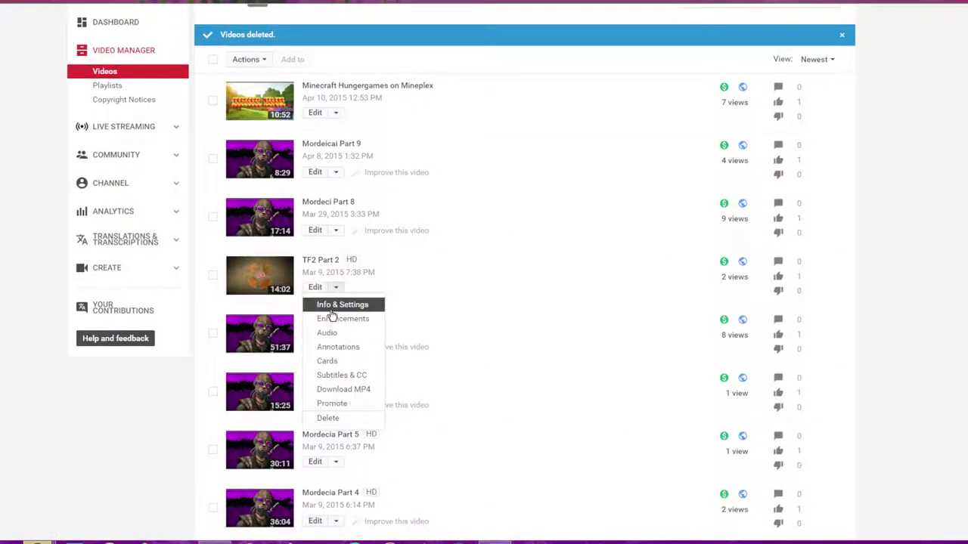
click(327, 420)
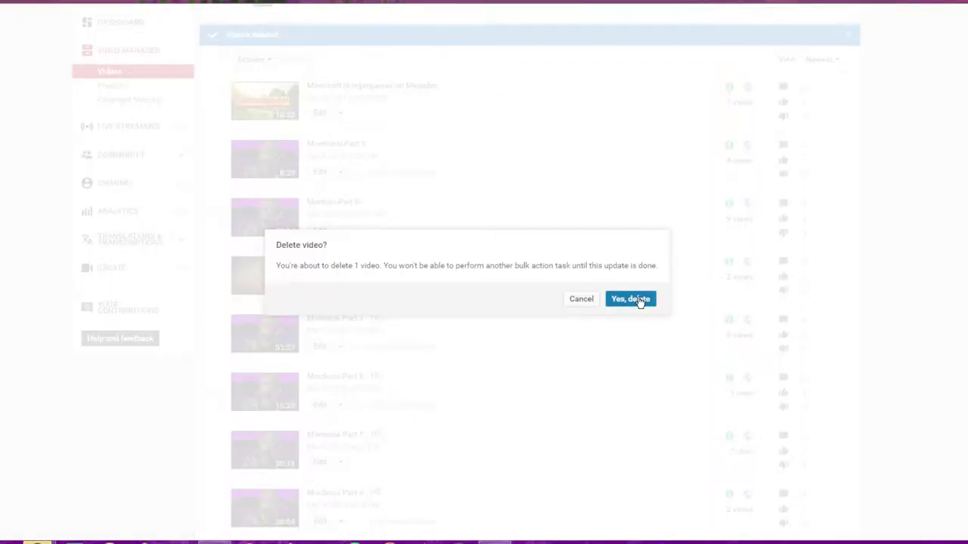
click(640, 299)
scroll(353, 336, down, 2)
scroll(353, 336, down, 3)
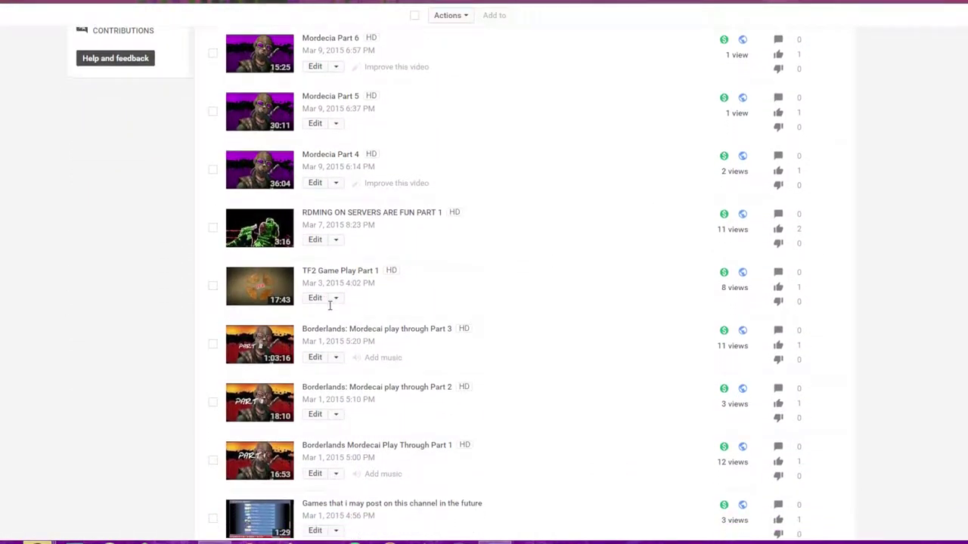
Delete TF2 Game Play Part 1 and RDMING ON SERVERS ARE FUN PART 1.
click(337, 262)
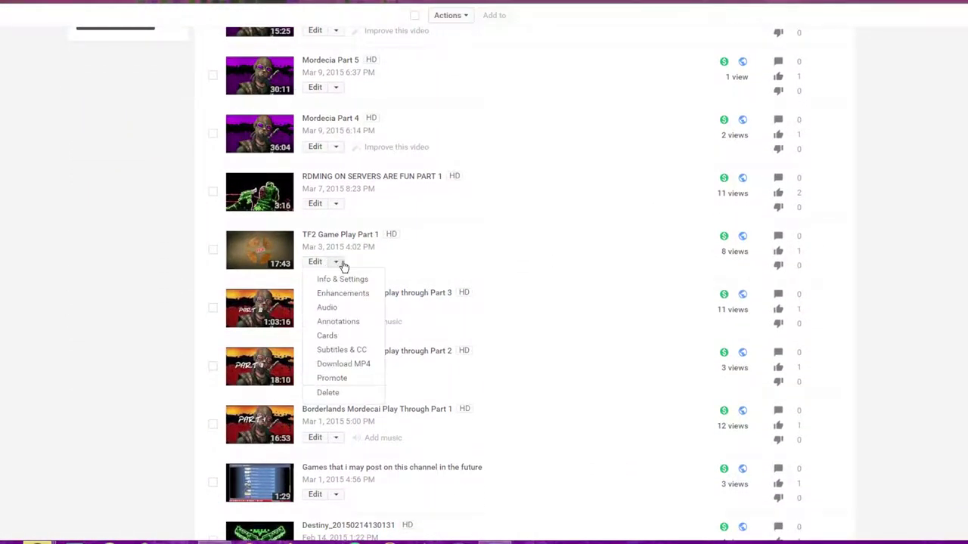
click(349, 398)
click(630, 298)
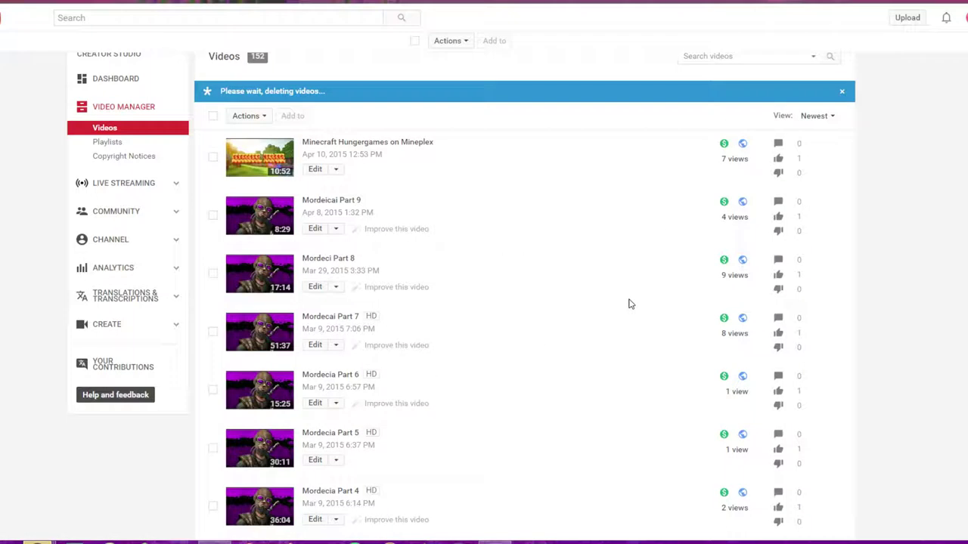
scroll(438, 345, down, 4)
scroll(421, 334, down, 3)
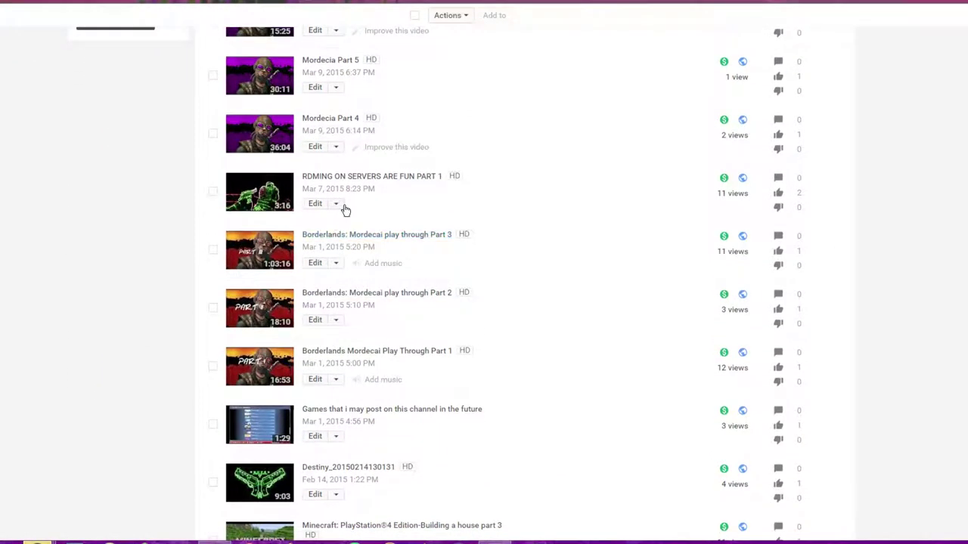
click(336, 148)
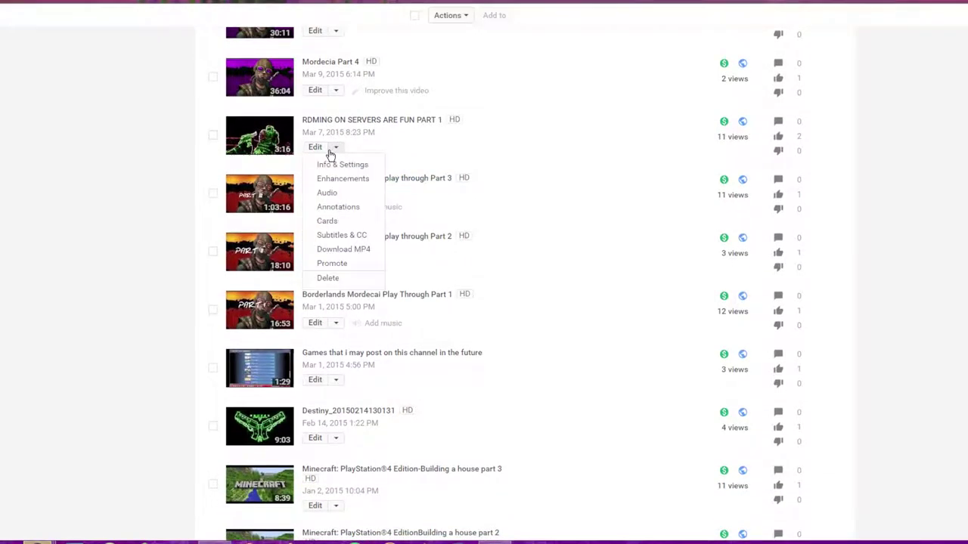
click(326, 276)
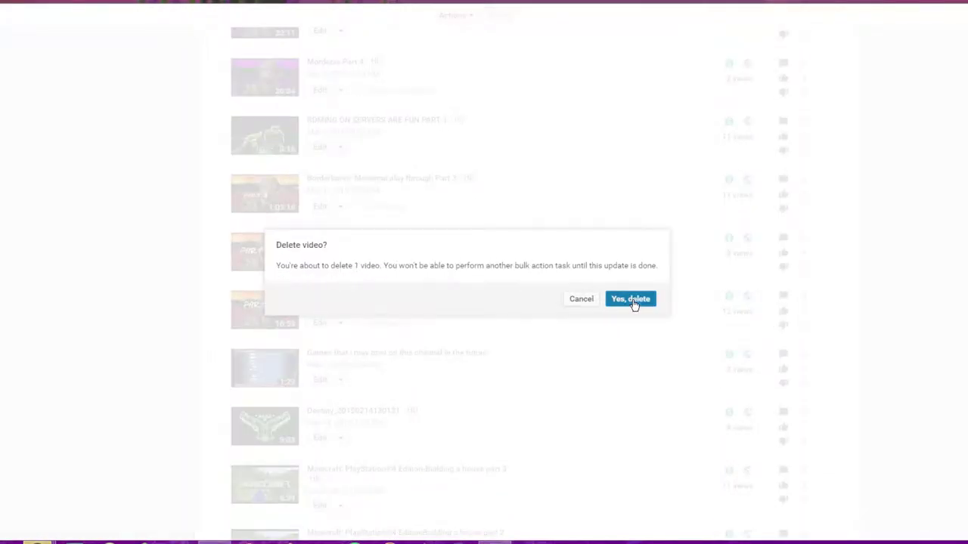
click(631, 299)
Delete the future-games video and the Destiny clip.
scroll(529, 289, down, 3)
scroll(499, 284, down, 4)
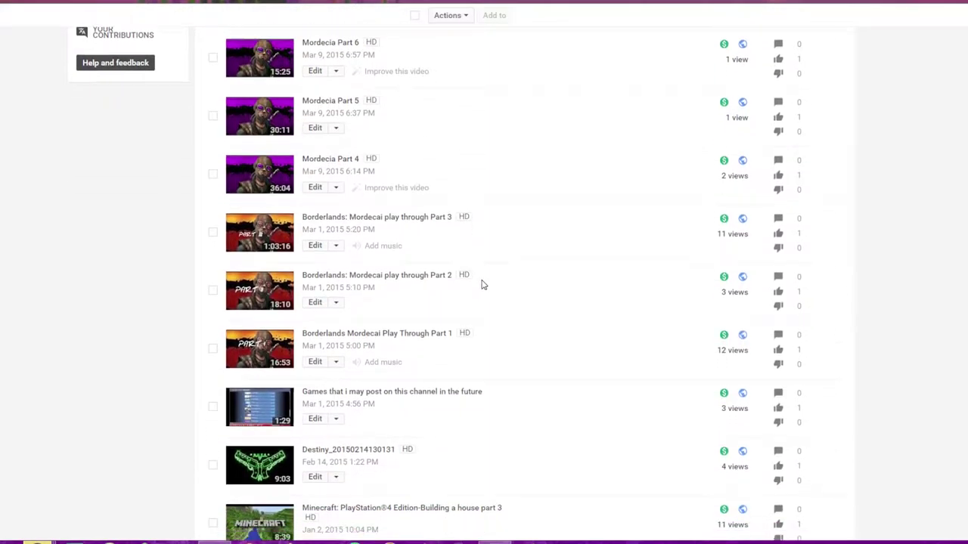
click(342, 323)
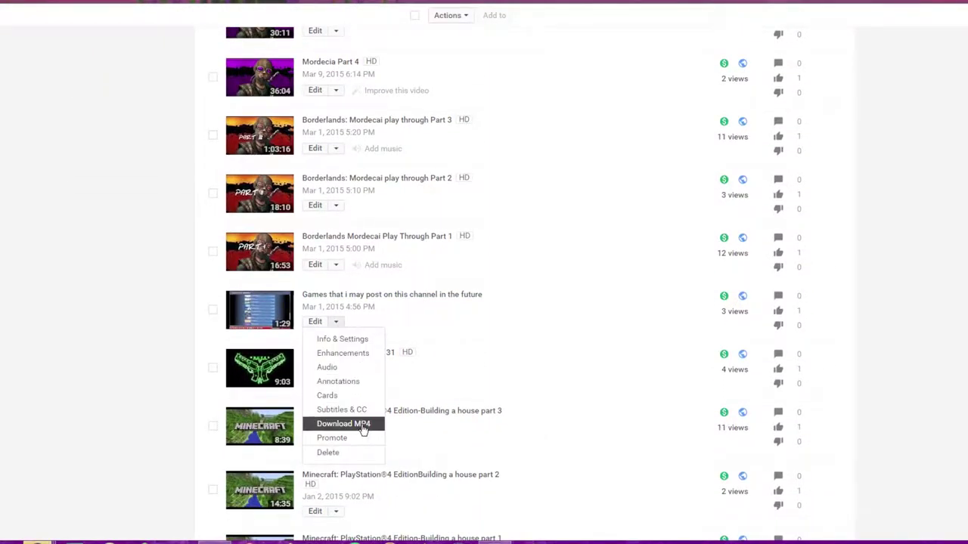
click(333, 452)
click(652, 302)
scroll(428, 370, down, 15)
click(336, 153)
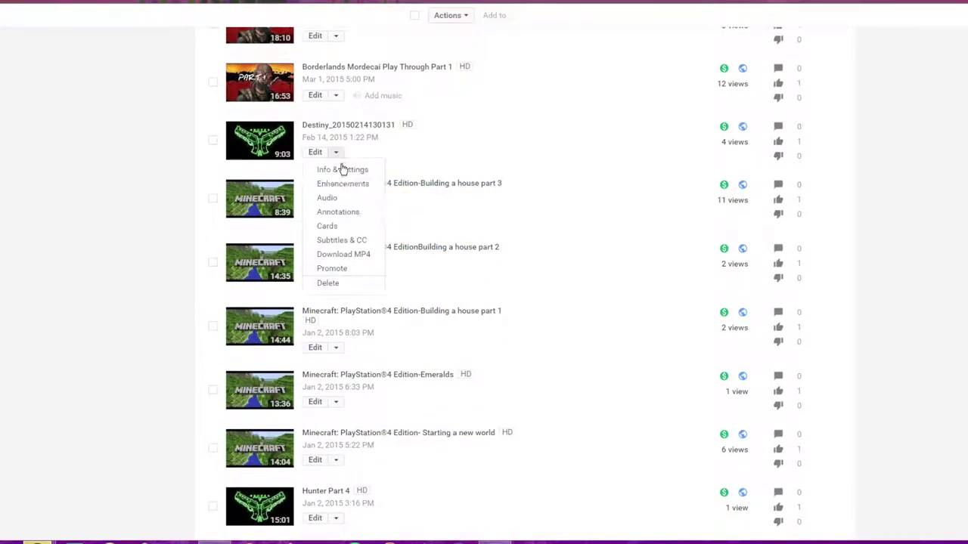
click(342, 285)
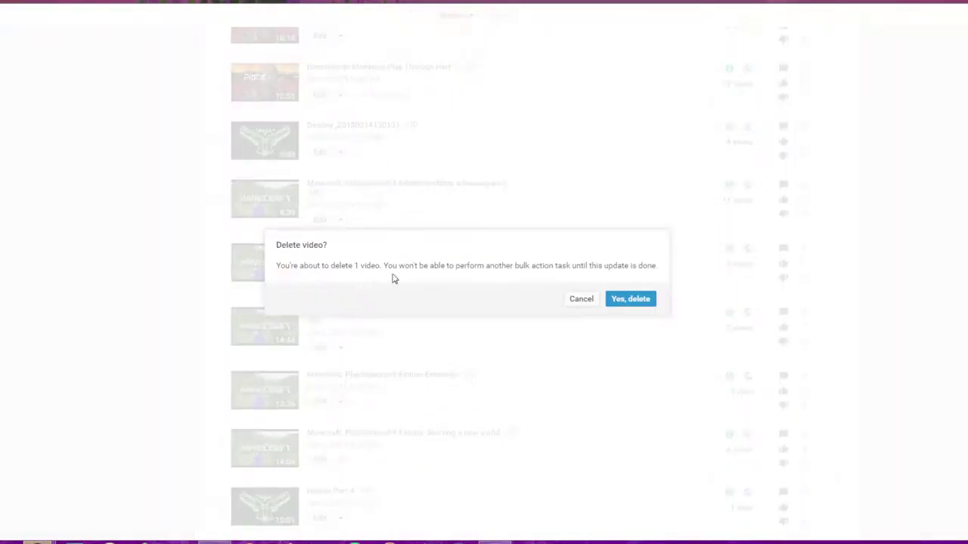
click(640, 302)
scroll(529, 355, down, 15)
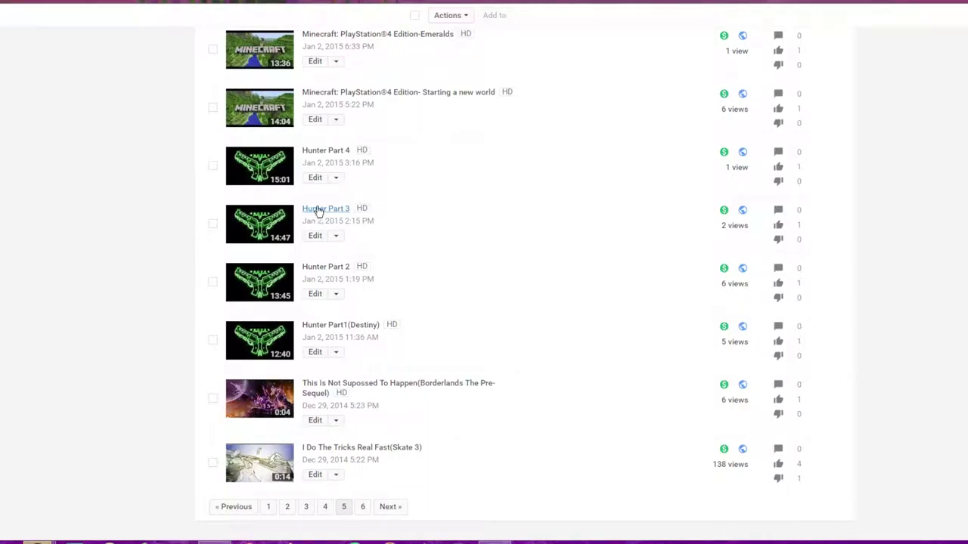
Bulk-delete Hunter Parts 4, 3, 2 and Part1(Destiny) through the Actions menu.
click(212, 223)
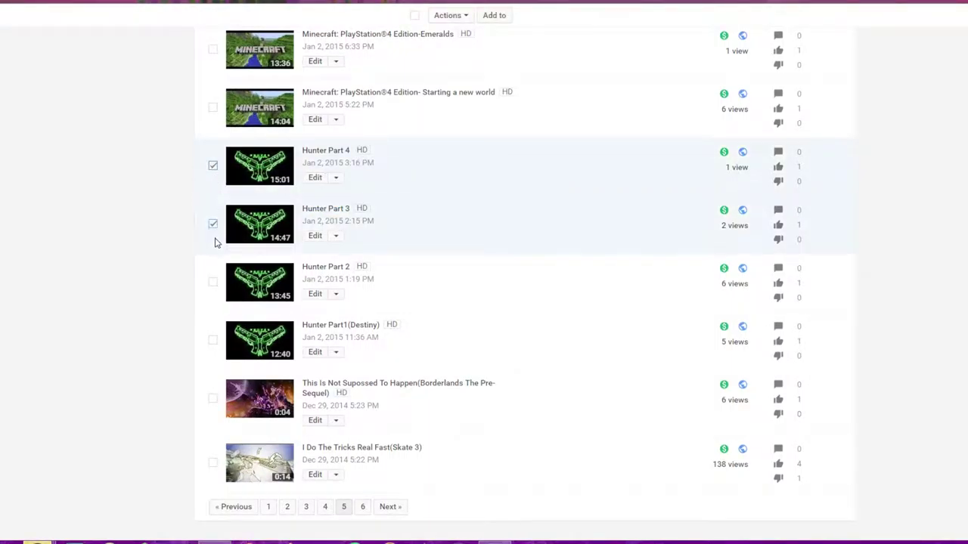
click(212, 286)
click(212, 342)
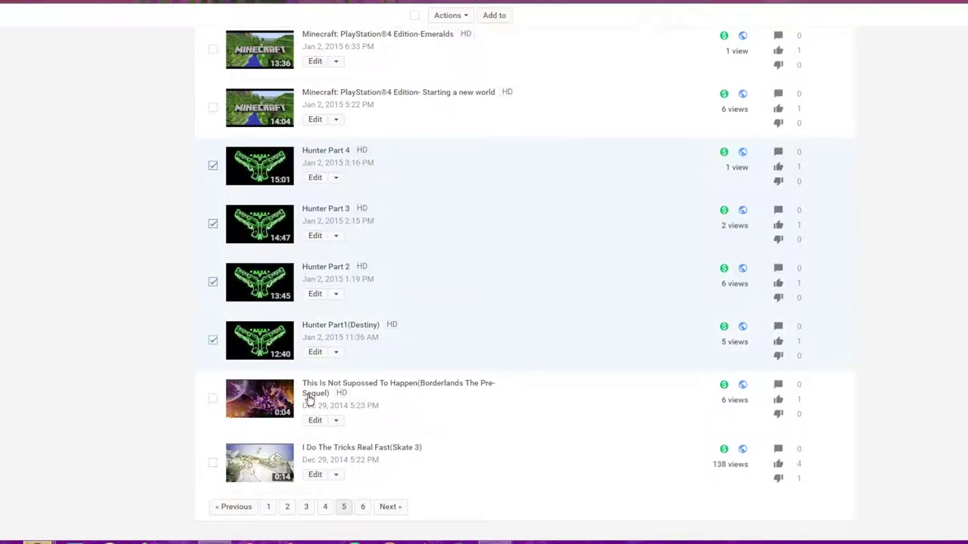
click(452, 16)
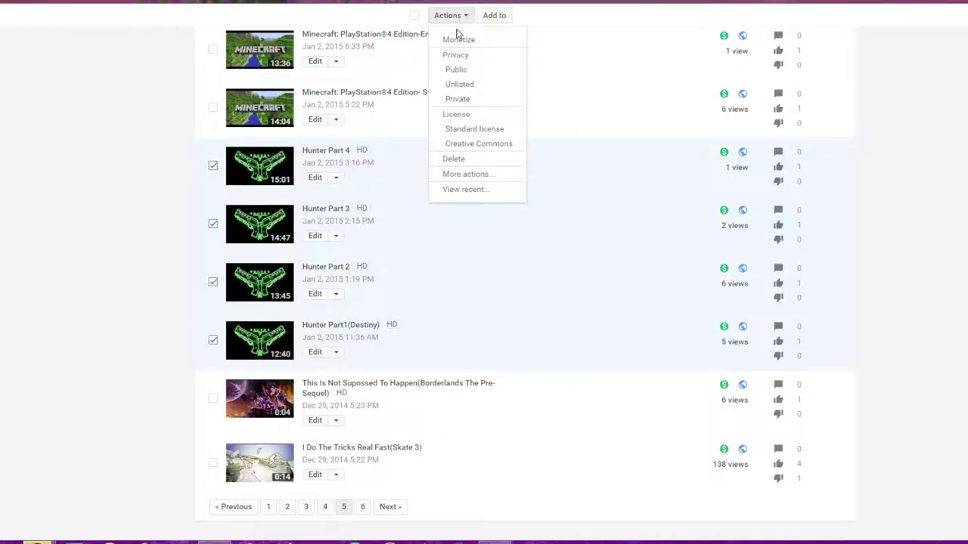
click(456, 159)
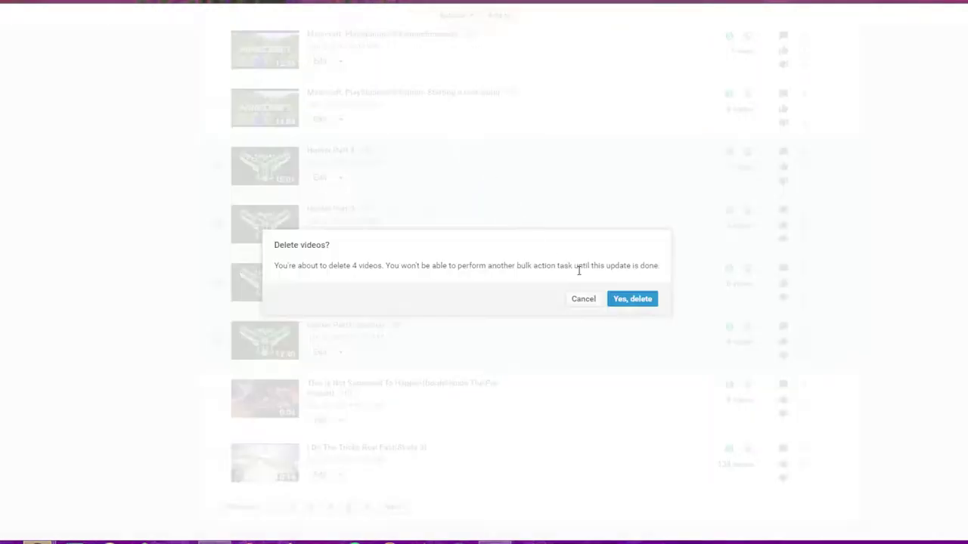
click(627, 301)
scroll(622, 406, down, 15)
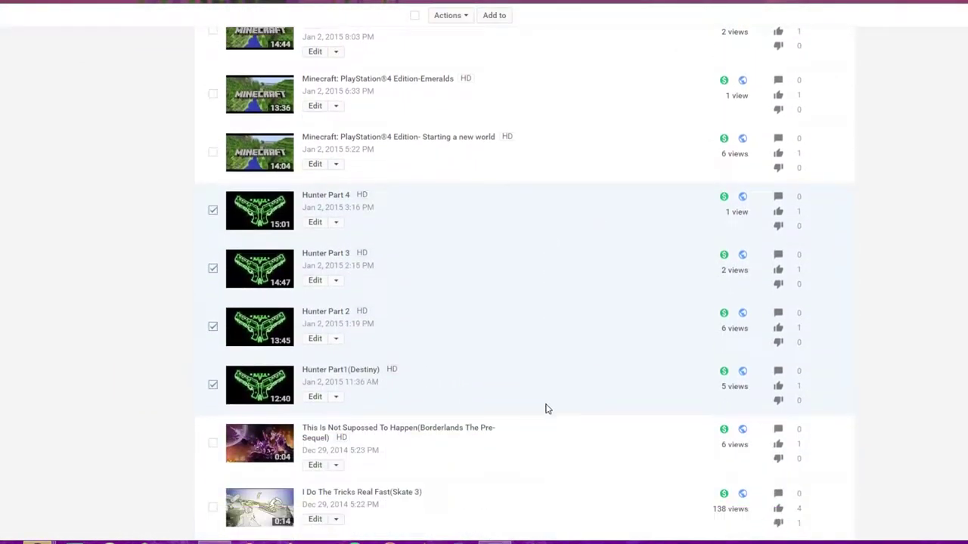
scroll(426, 242, down, 15)
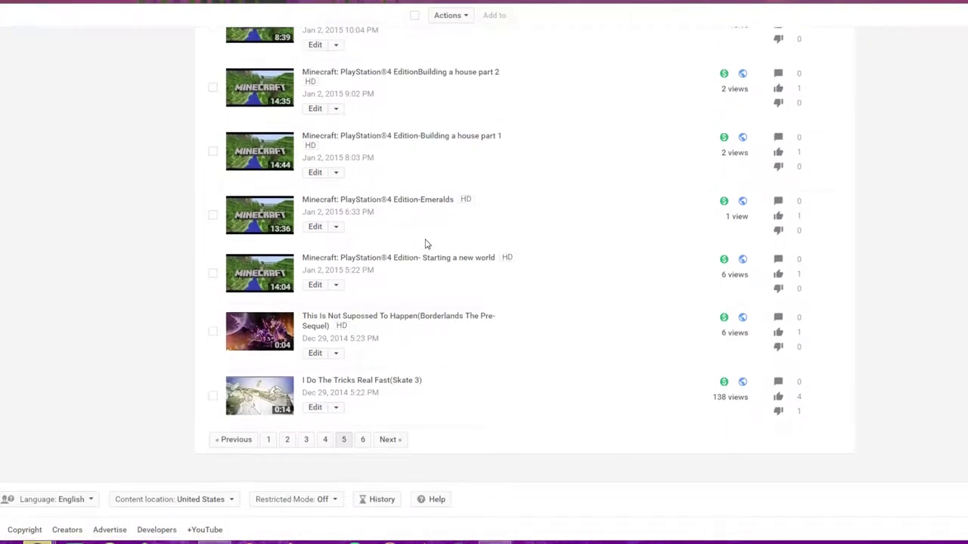
scroll(396, 424, up, 15)
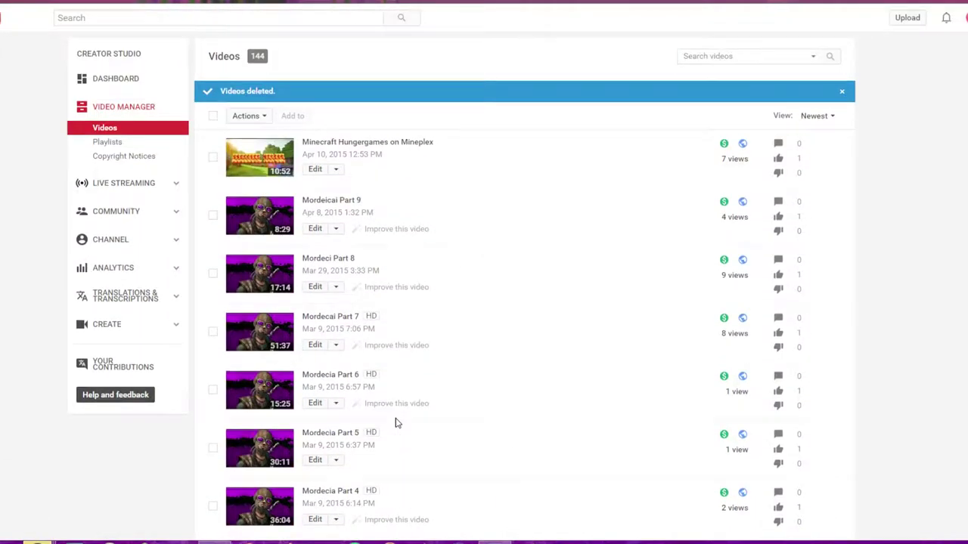
scroll(393, 423, down, 16)
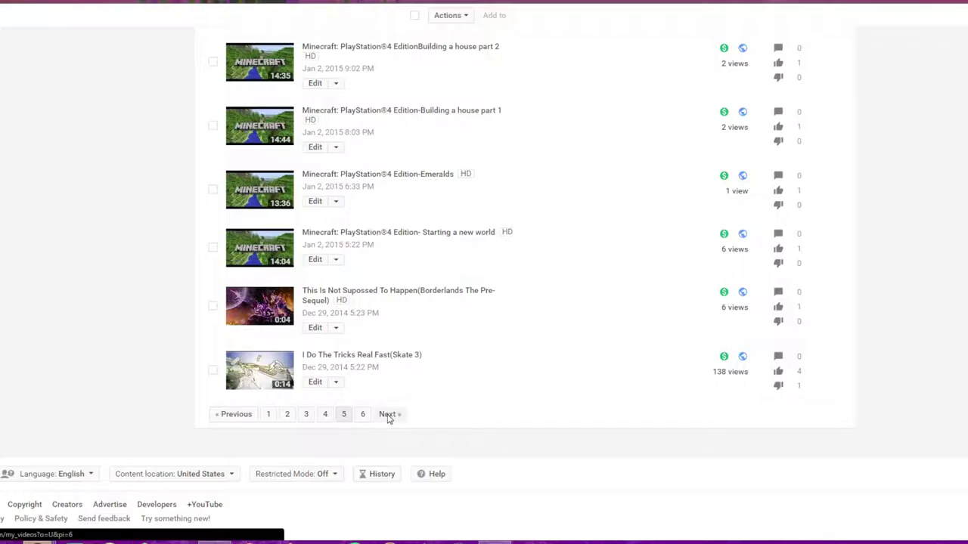
Delete Mine Border Trailer, dropping the channel to 143 videos.
click(387, 415)
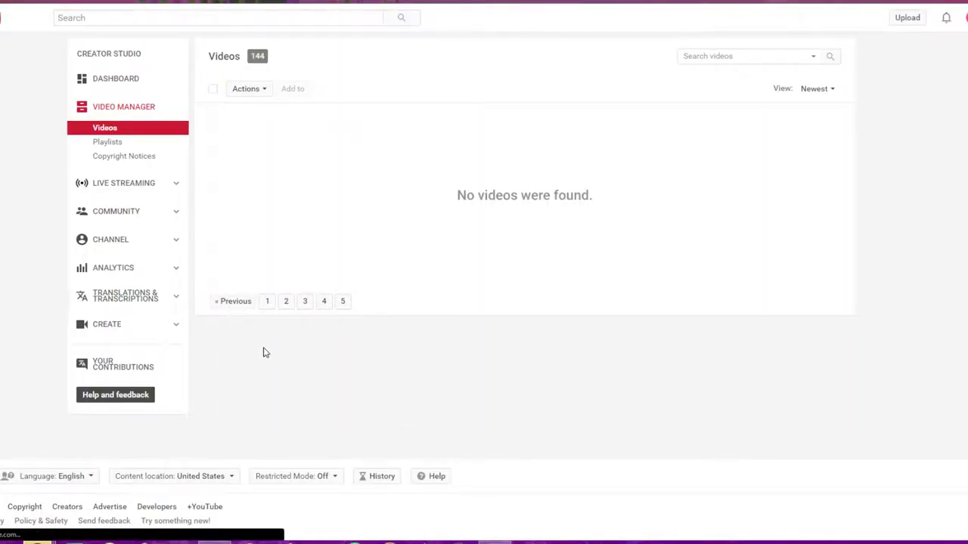
scroll(265, 353, down, 15)
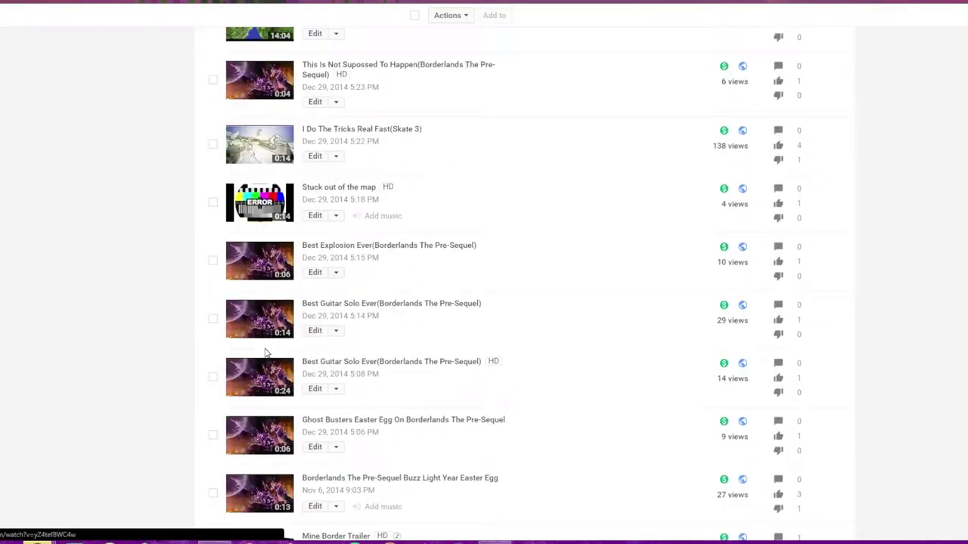
scroll(264, 352, down, 3)
scroll(287, 369, up, 5)
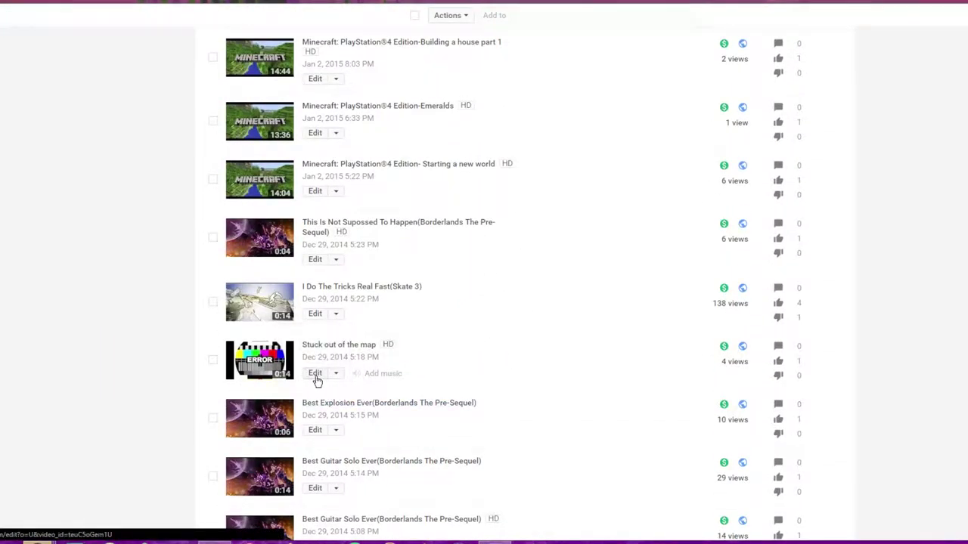
scroll(316, 381, down, 5)
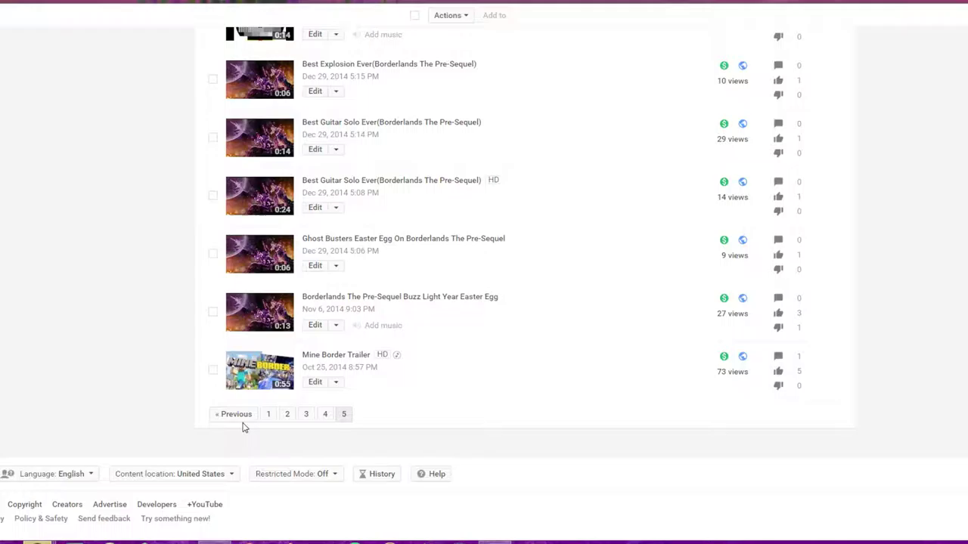
click(334, 382)
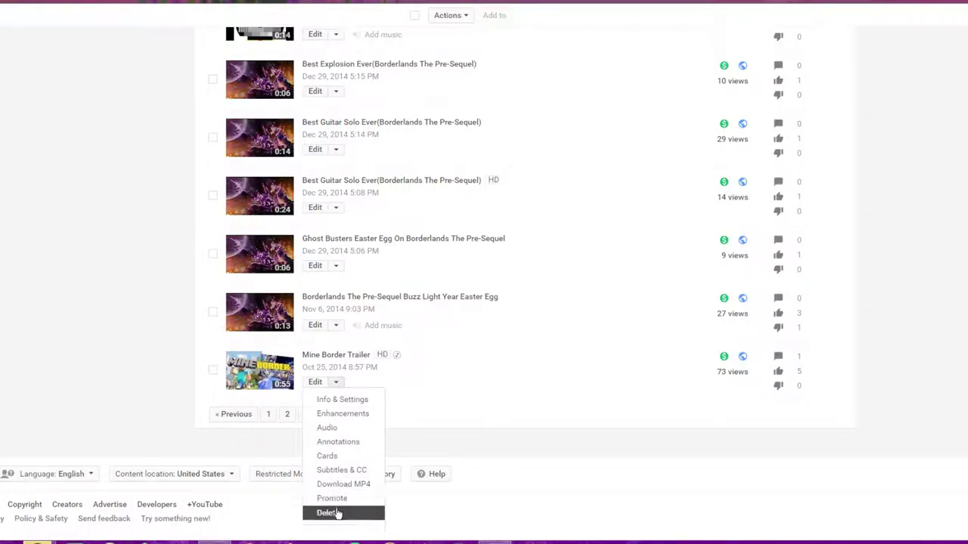
click(344, 513)
click(628, 299)
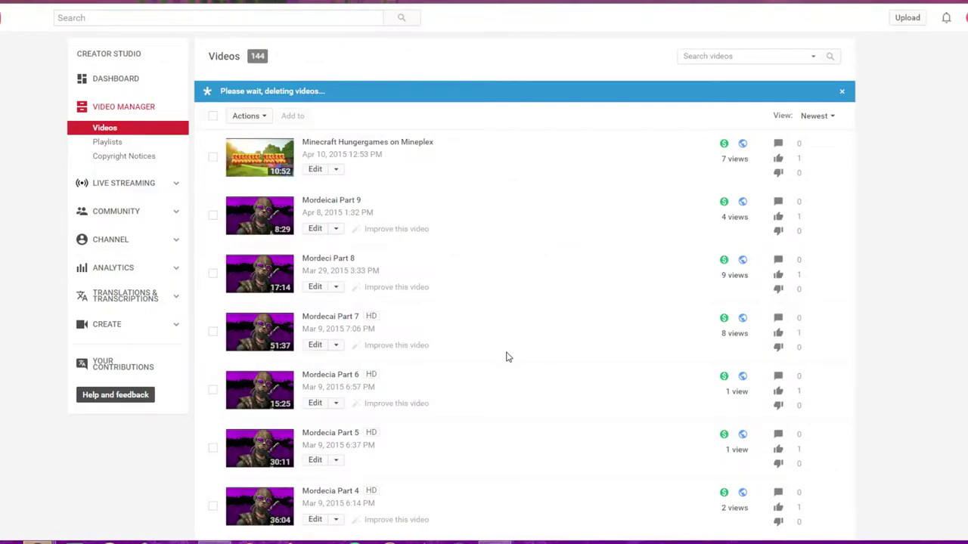
Go back through the earlier pages to page 4 of the video list.
scroll(507, 357, down, 20)
click(236, 416)
scroll(282, 307, down, 5)
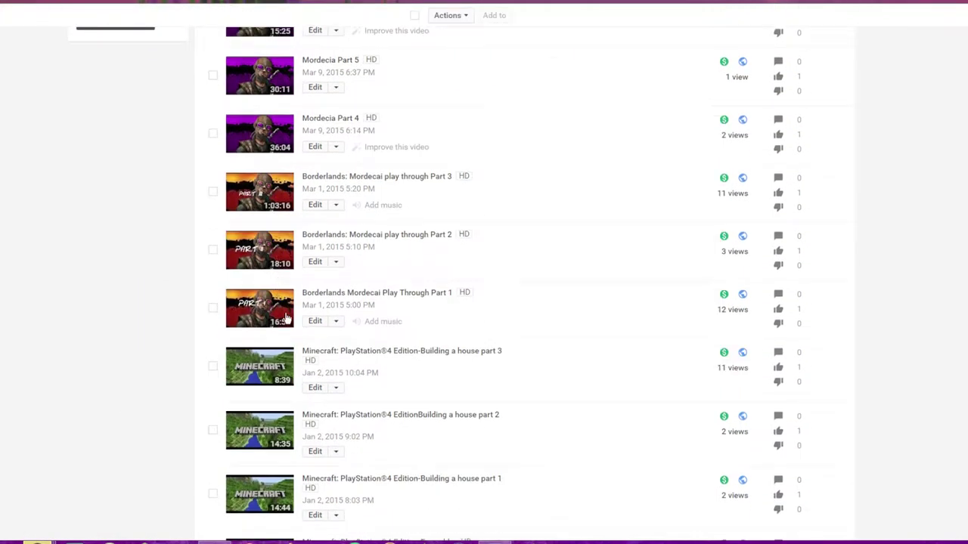
key(alt+Left)
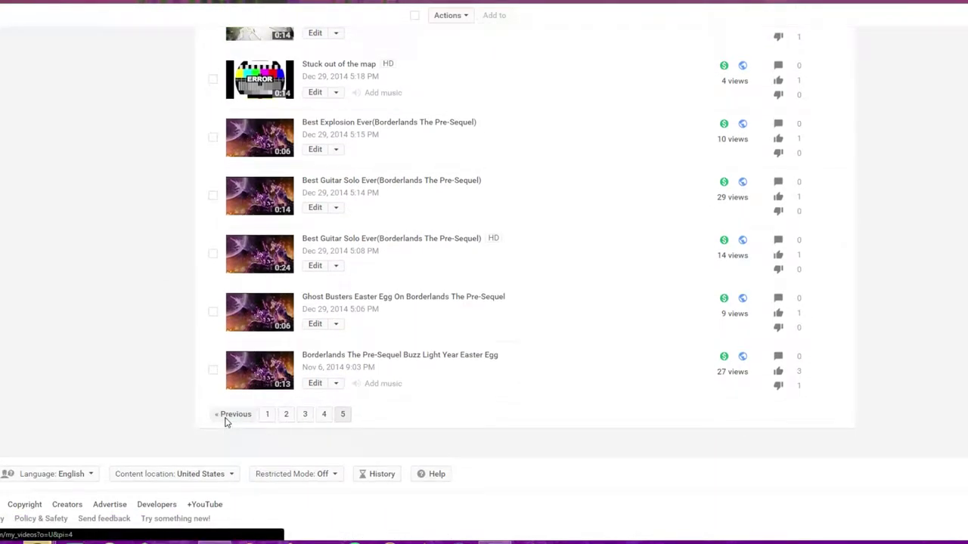
key(alt+Left)
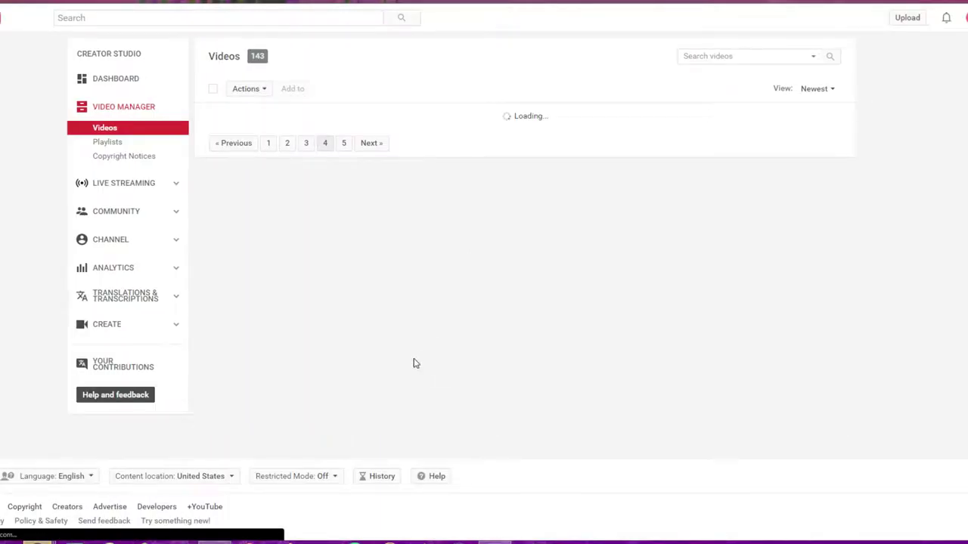
scroll(351, 127, down, 2)
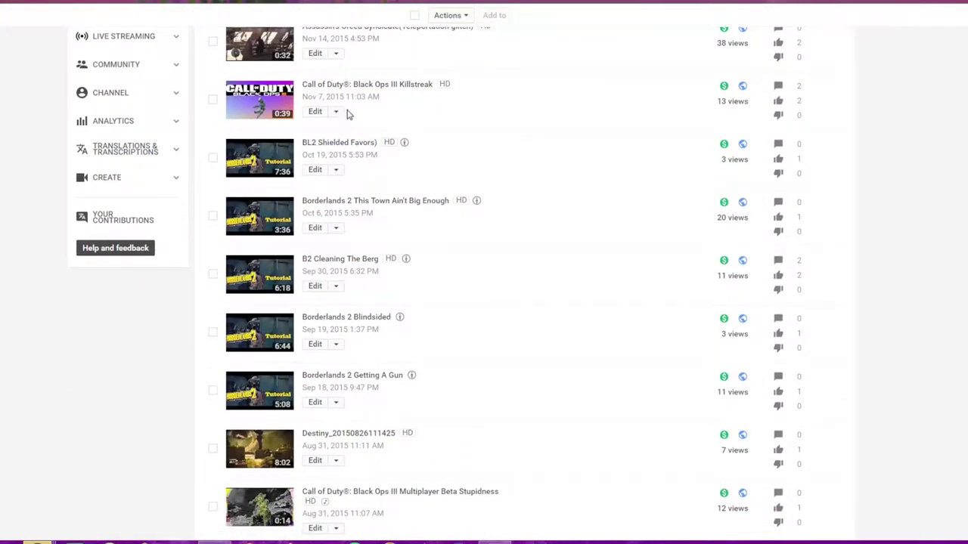
Delete both Call of Duty Black Ops III videos, Killstreak and Multiplayer Beta Stupidness.
click(336, 112)
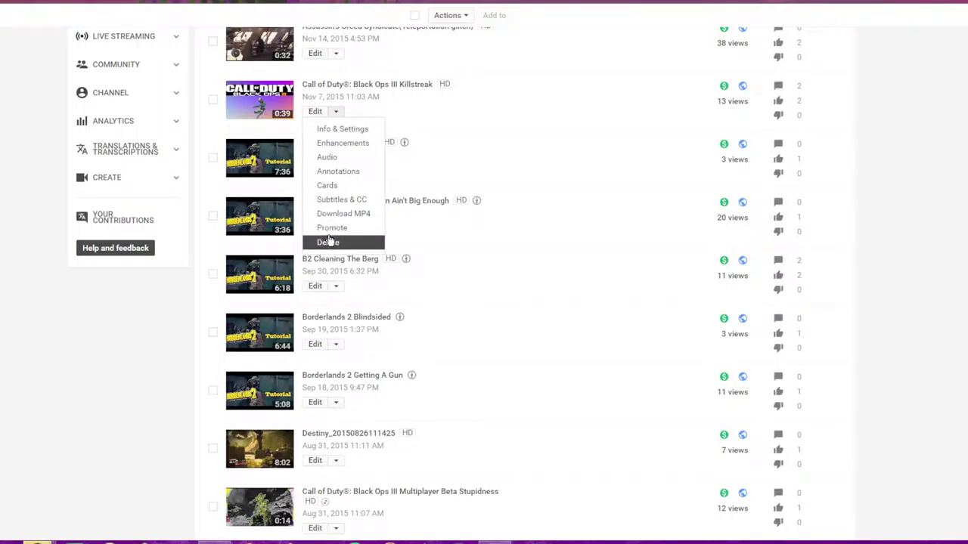
click(328, 243)
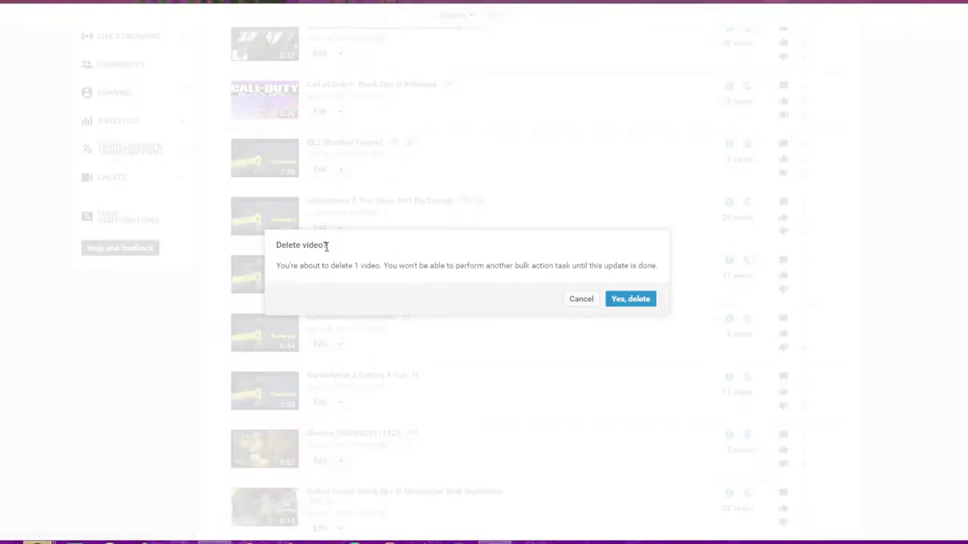
click(630, 299)
scroll(451, 287, down, 6)
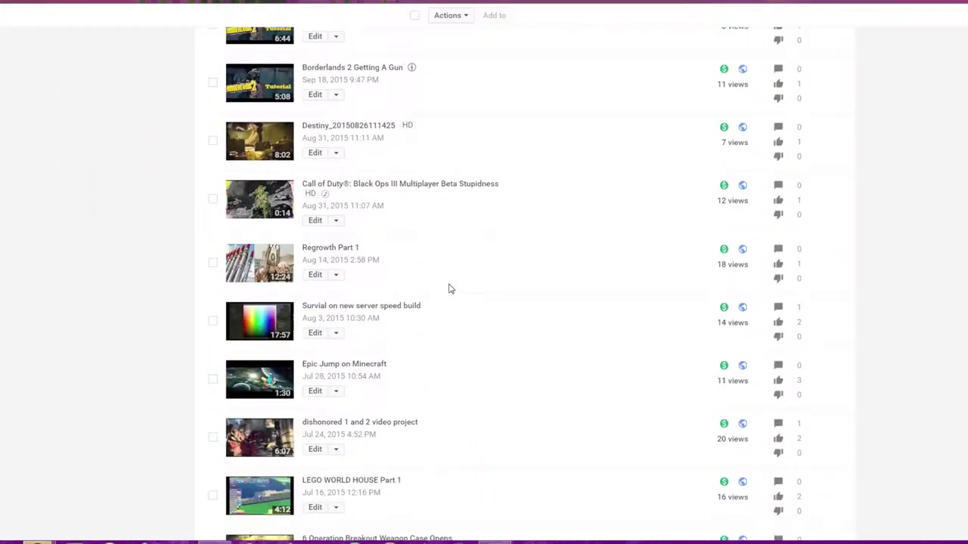
click(336, 159)
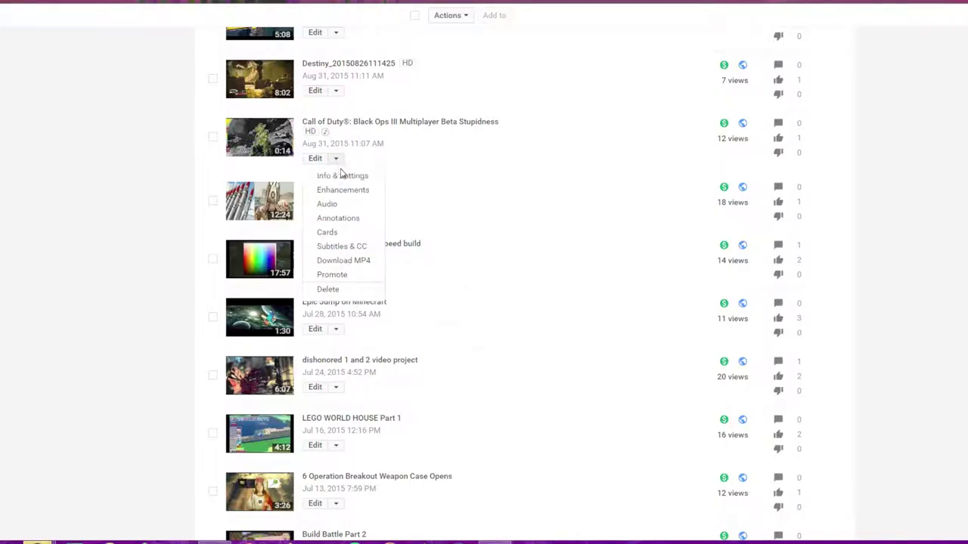
click(344, 288)
click(647, 297)
scroll(431, 274, down, 5)
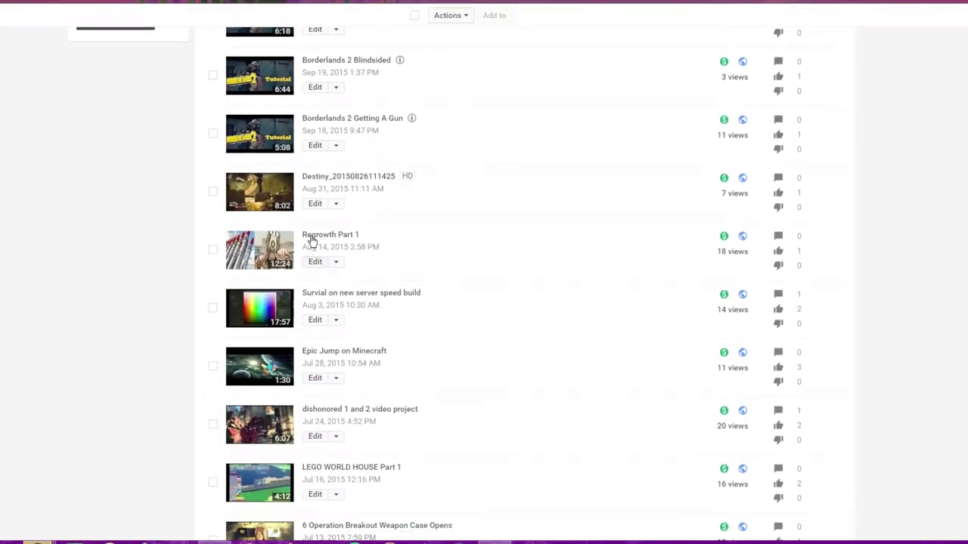
click(336, 206)
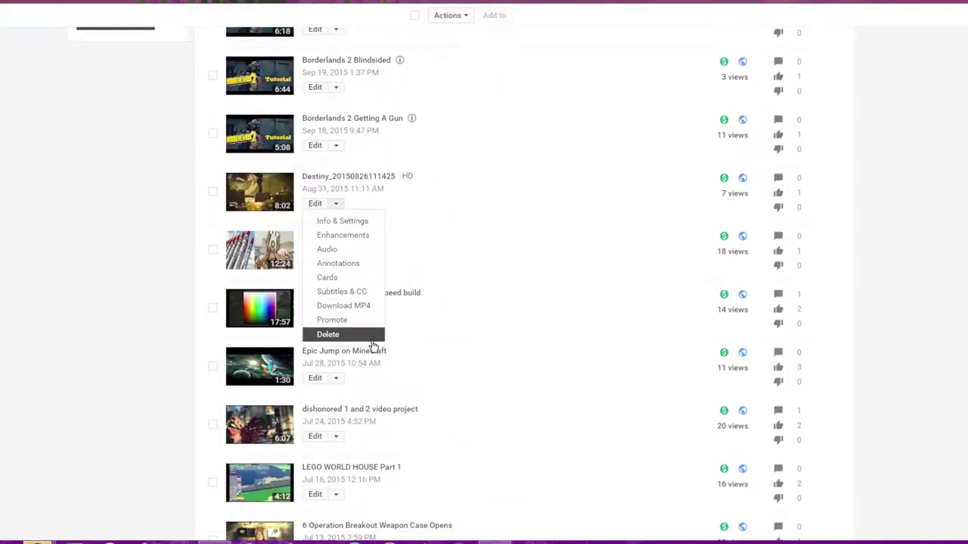
click(364, 335)
click(631, 298)
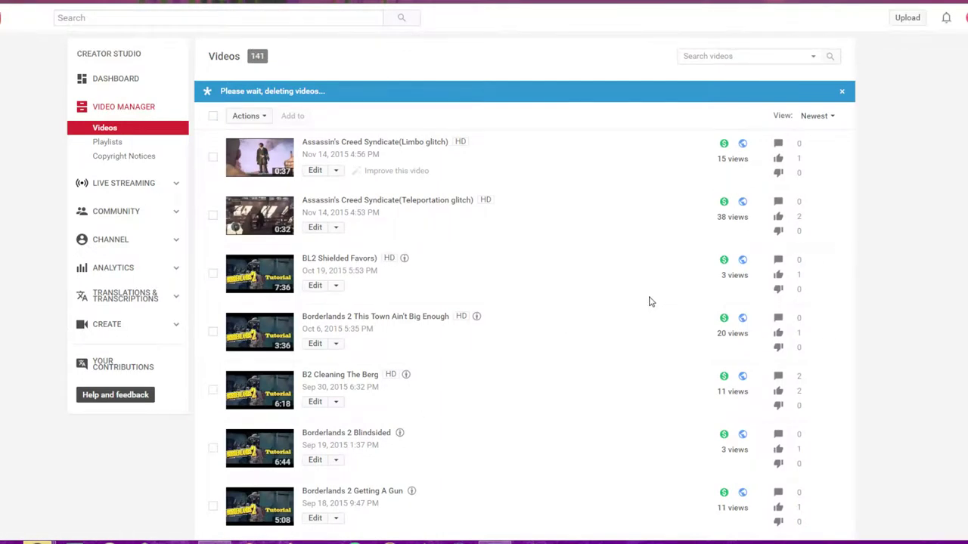
scroll(549, 304, down, 8)
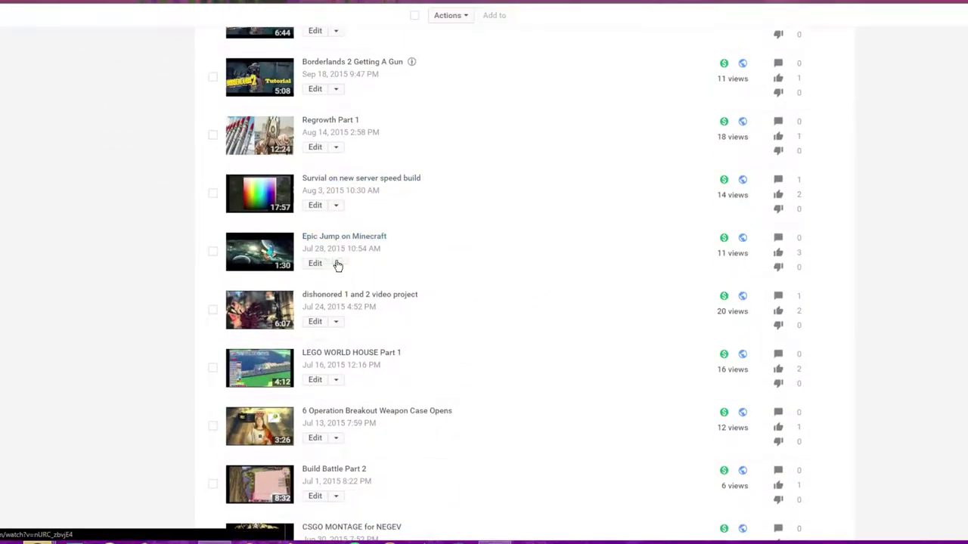
scroll(338, 265, down, 3)
click(338, 270)
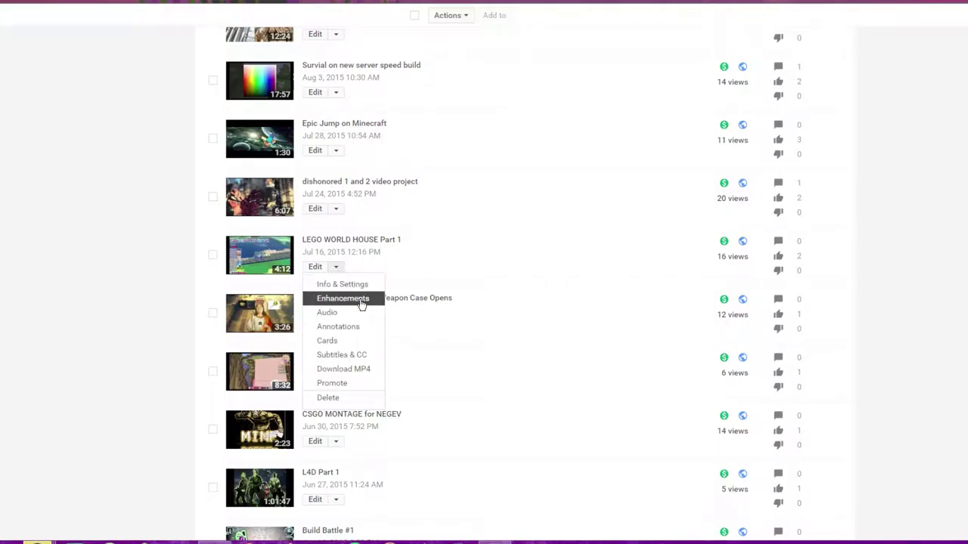
click(349, 400)
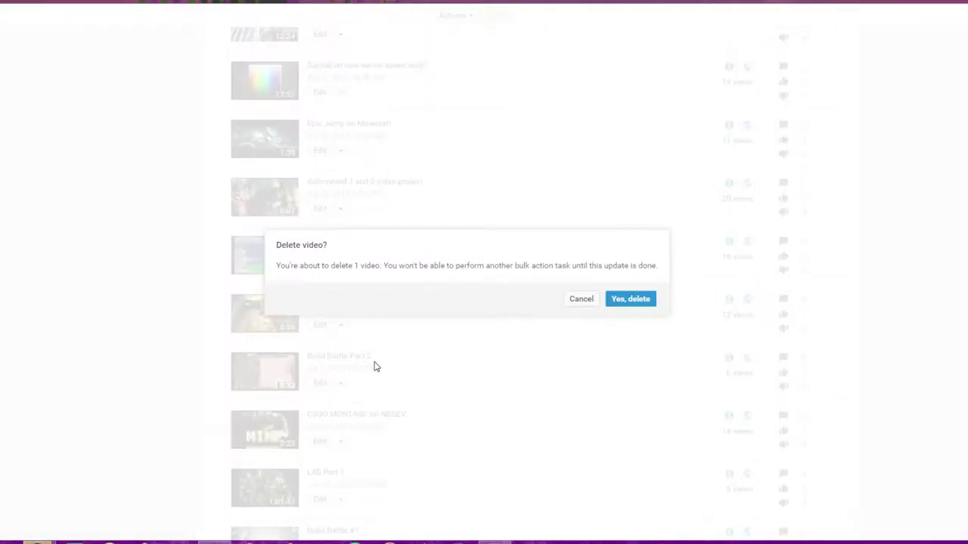
click(627, 299)
scroll(516, 317, down, 5)
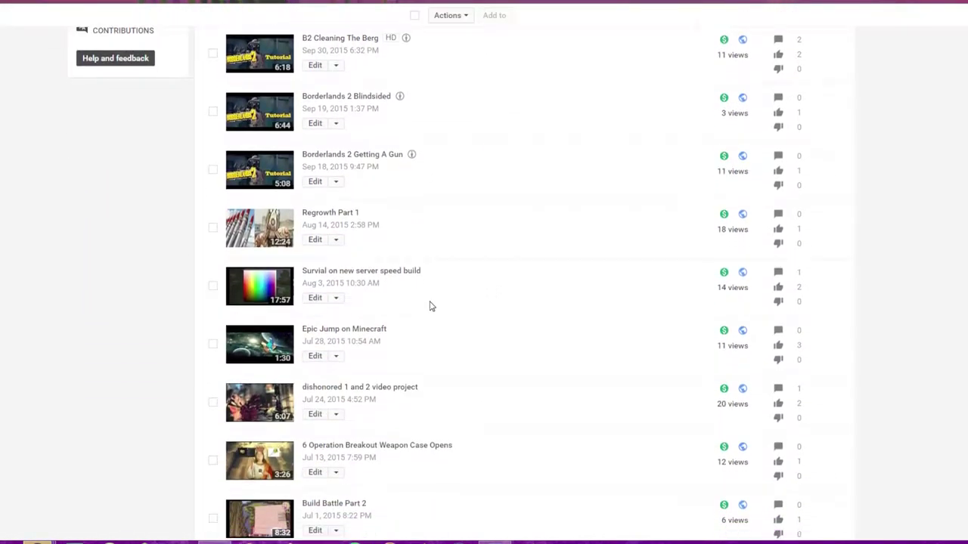
Delete the How to beat cookie cliker in seconds and GTA 5 STREAM videos.
scroll(429, 306, down, 3)
scroll(275, 262, down, 2)
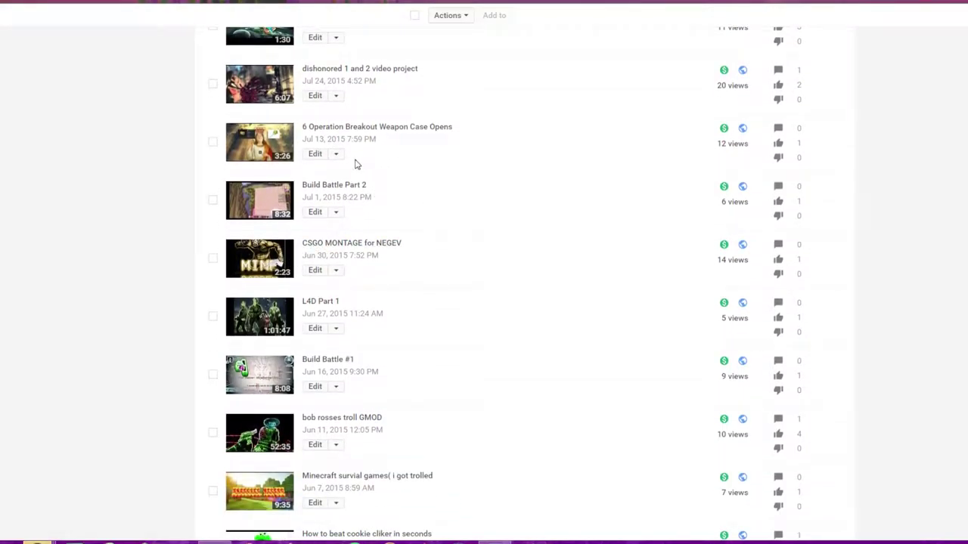
scroll(339, 204, down, 3)
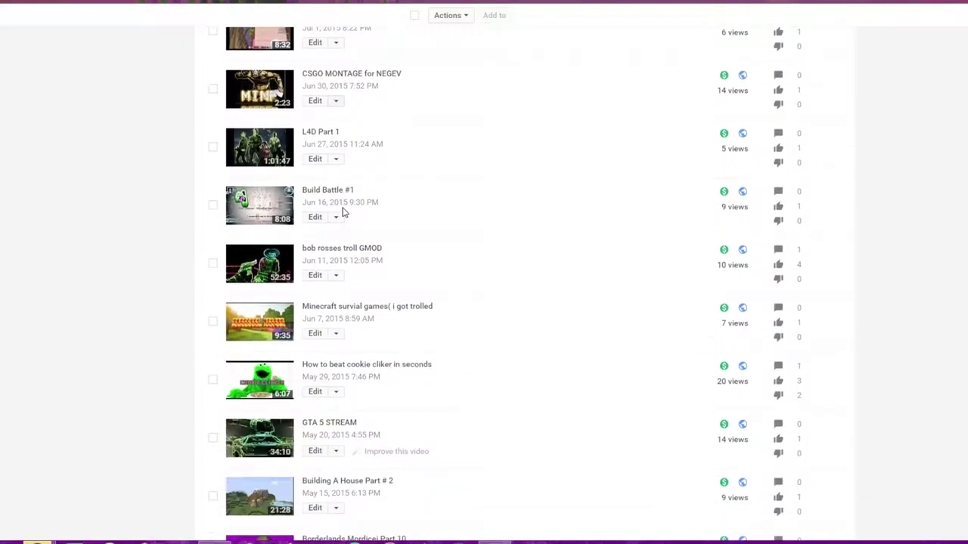
scroll(340, 103, down, 2)
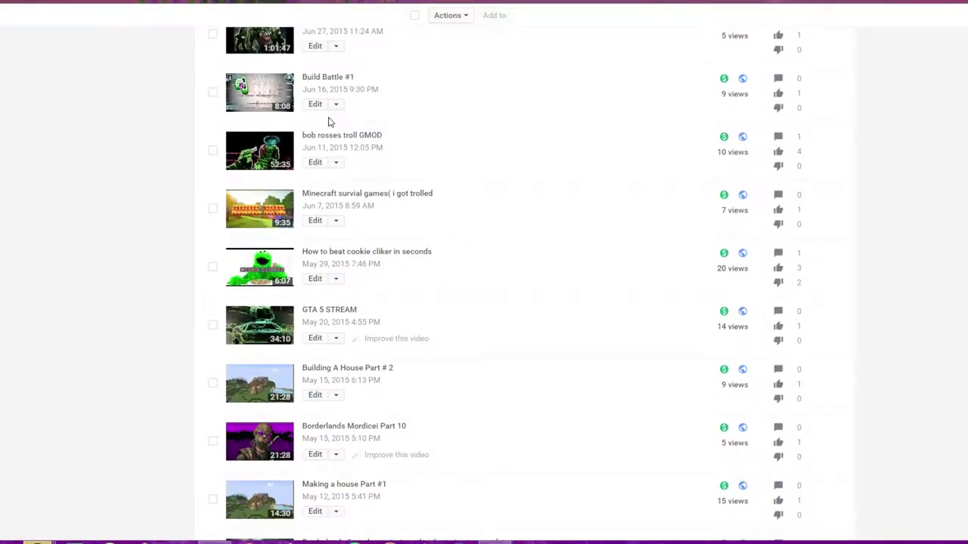
scroll(332, 151, up, 1)
scroll(342, 254, down, 2)
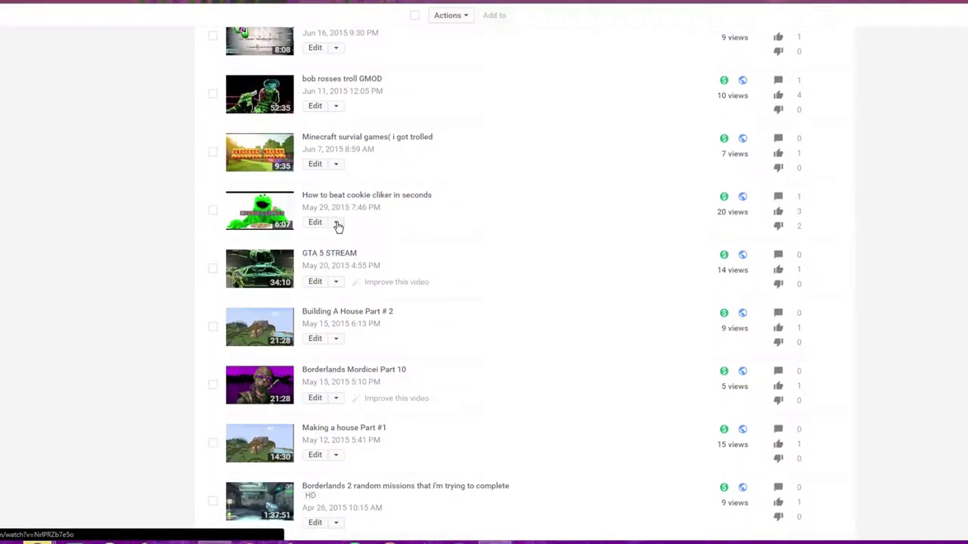
click(337, 223)
click(327, 353)
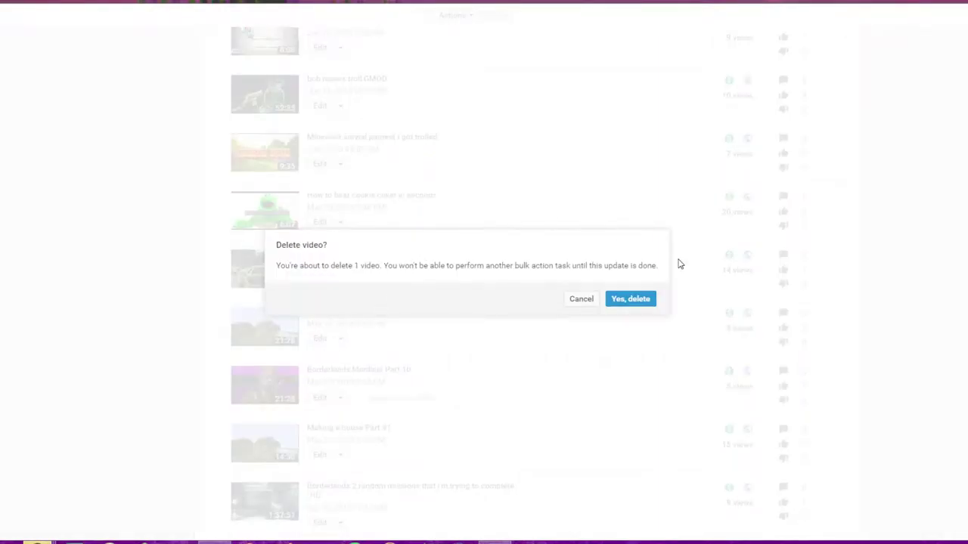
click(654, 298)
scroll(521, 329, down, 12)
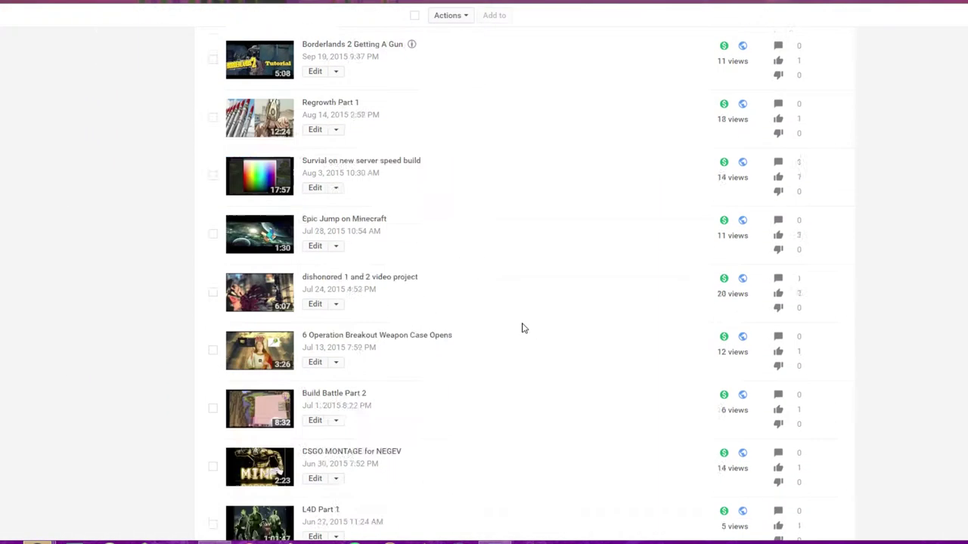
scroll(513, 327, down, 4)
scroll(382, 352, up, 2)
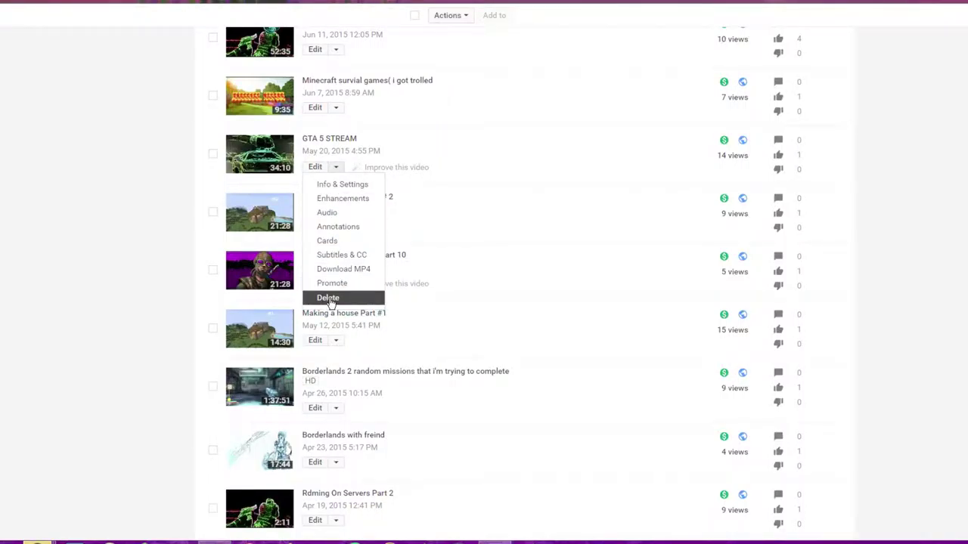
click(329, 299)
click(630, 299)
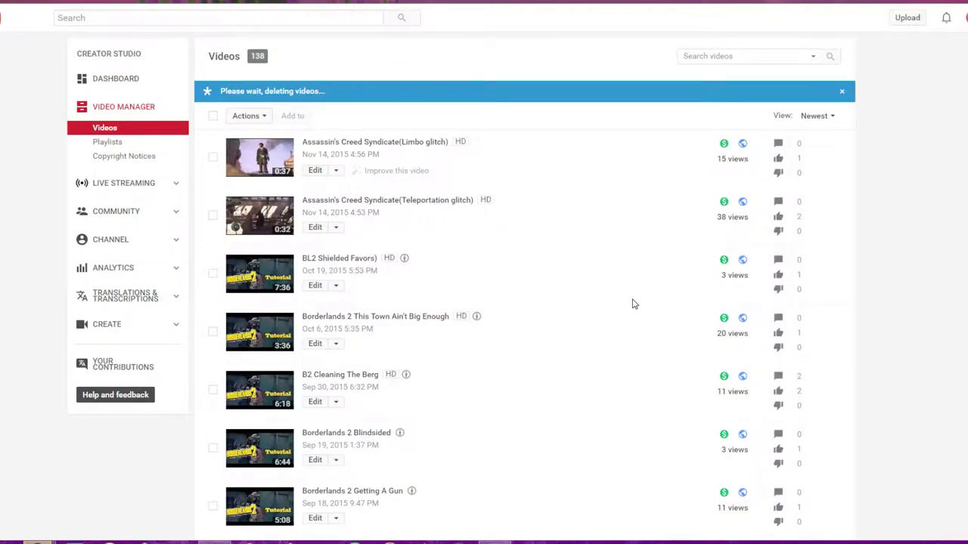
Go to page 3 of the video list to reach the newer 2016 videos.
scroll(378, 325, down, 2)
scroll(347, 348, down, 6)
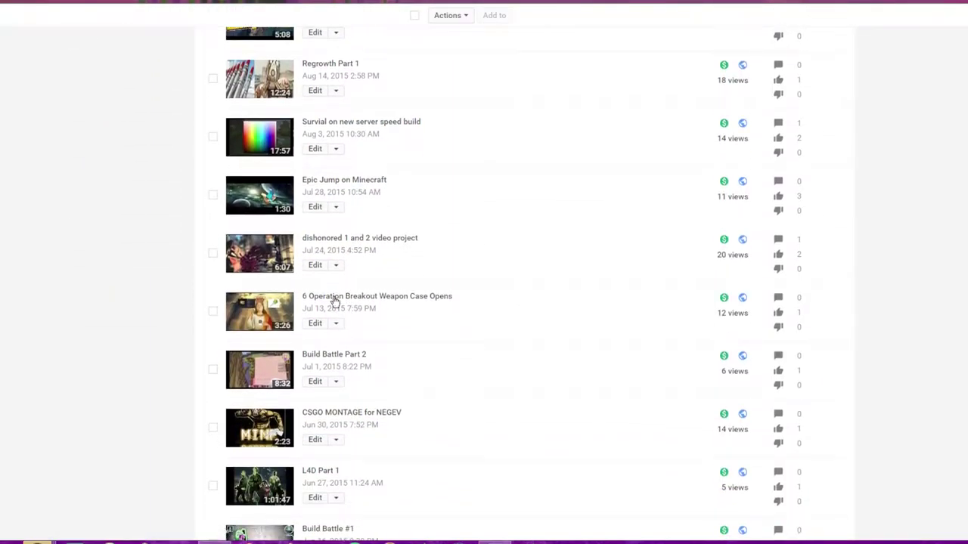
scroll(325, 270, down, 2)
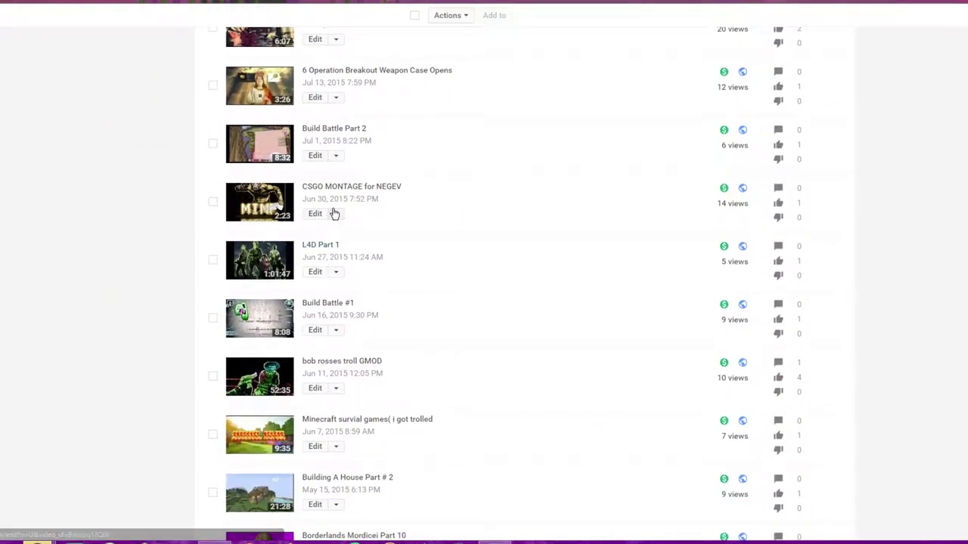
scroll(347, 220, down, 2)
scroll(319, 201, down, 1)
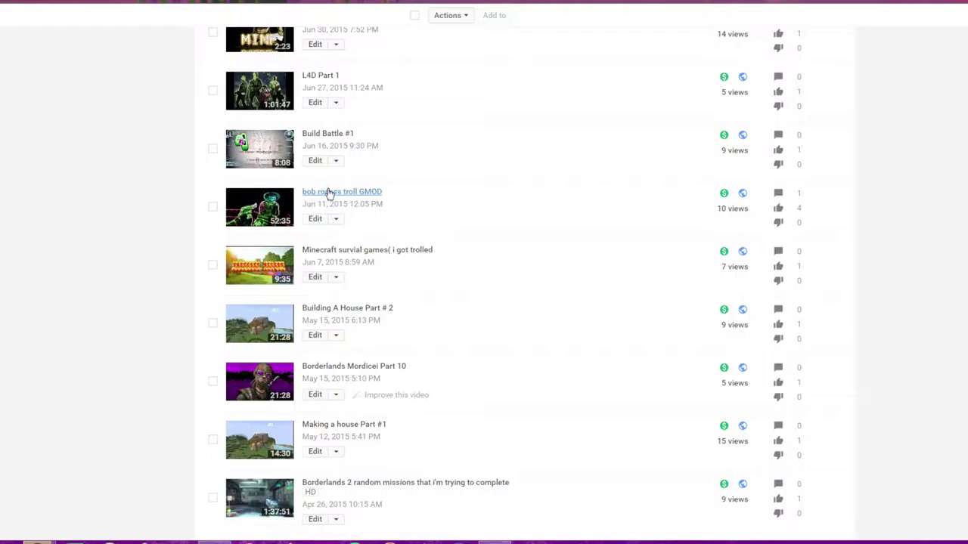
scroll(330, 223, down, 2)
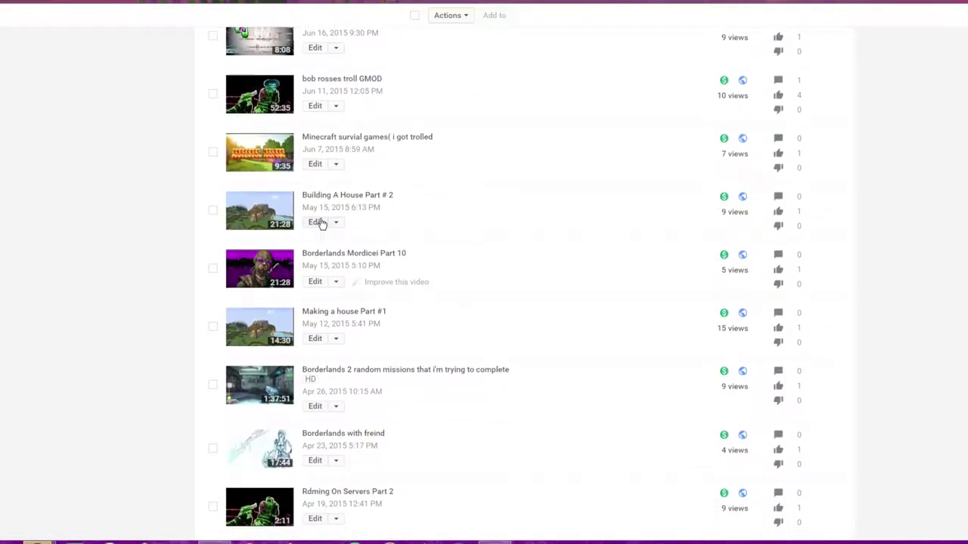
scroll(295, 198, down, 1)
scroll(368, 141, up, 1)
scroll(410, 205, down, 1)
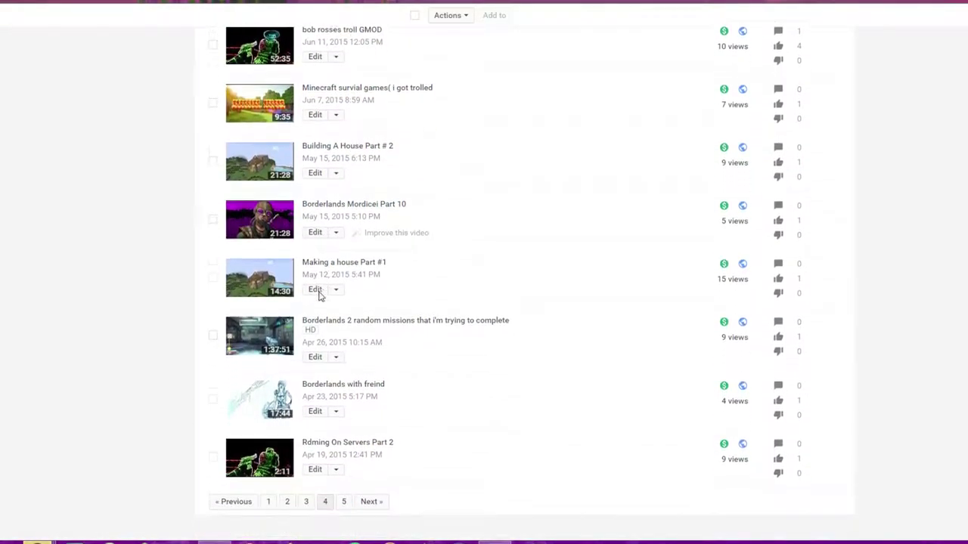
scroll(341, 389, down, 1)
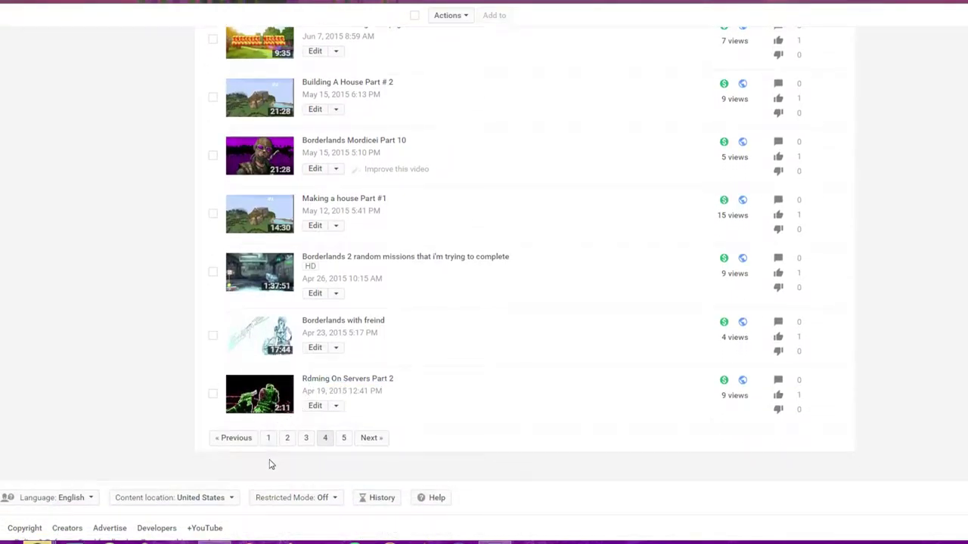
click(305, 438)
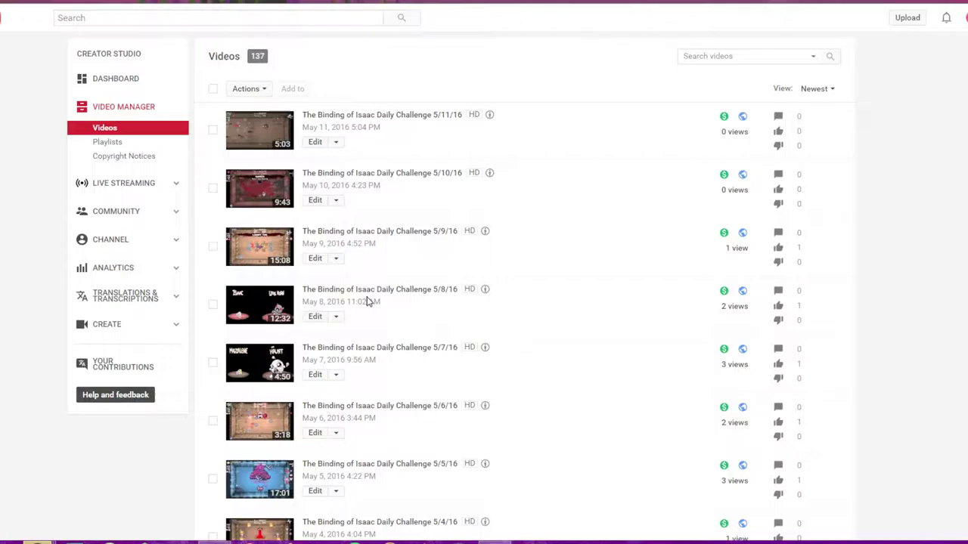
Delete the Supper Smash? video from page 3.
scroll(371, 302, down, 7)
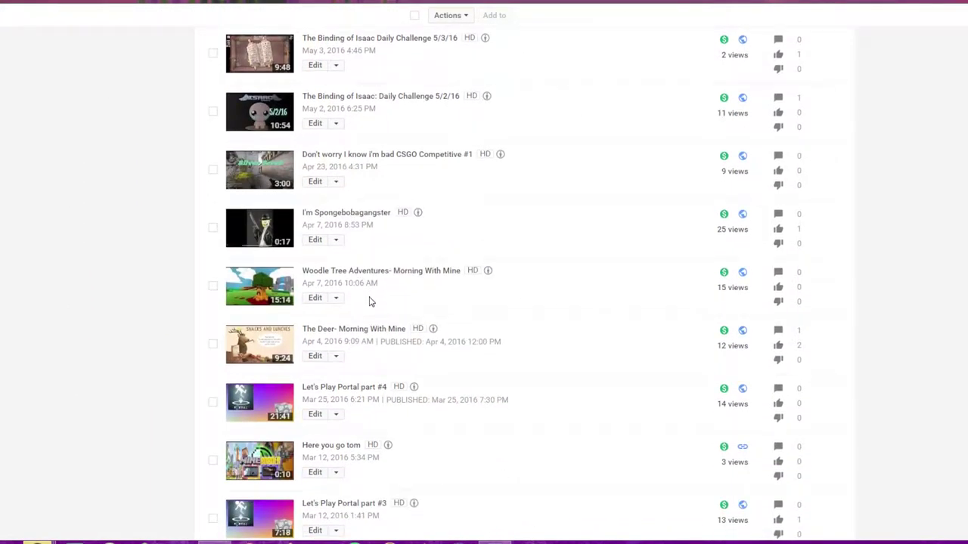
scroll(370, 302, down, 2)
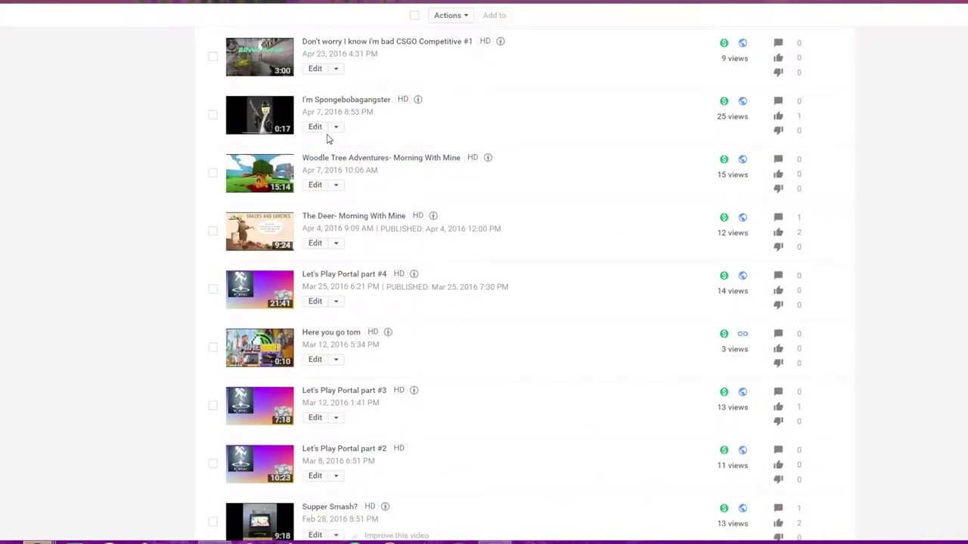
scroll(327, 138, down, 4)
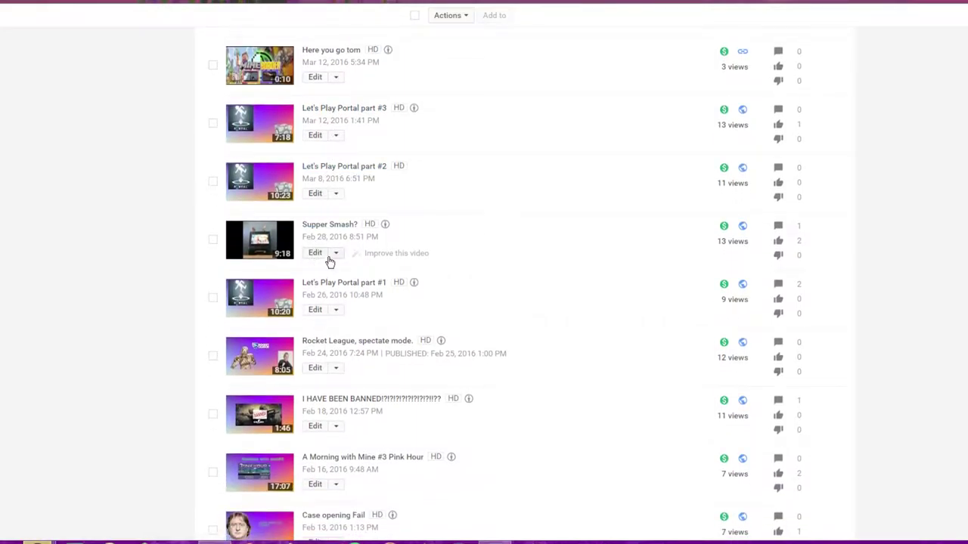
click(335, 255)
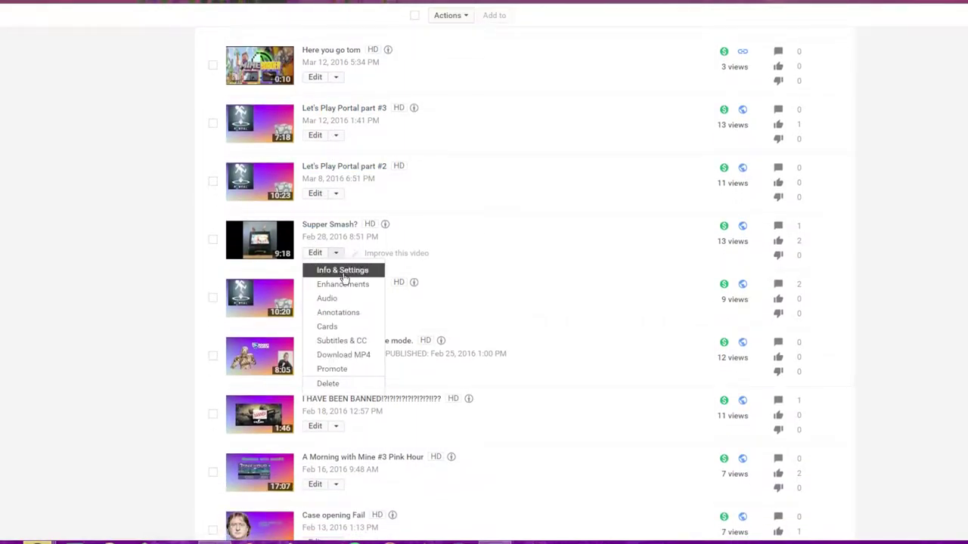
click(333, 383)
click(618, 299)
Delete the New Intro video from Jan 18, 2016, leaving 135 videos.
scroll(346, 389, down, 15)
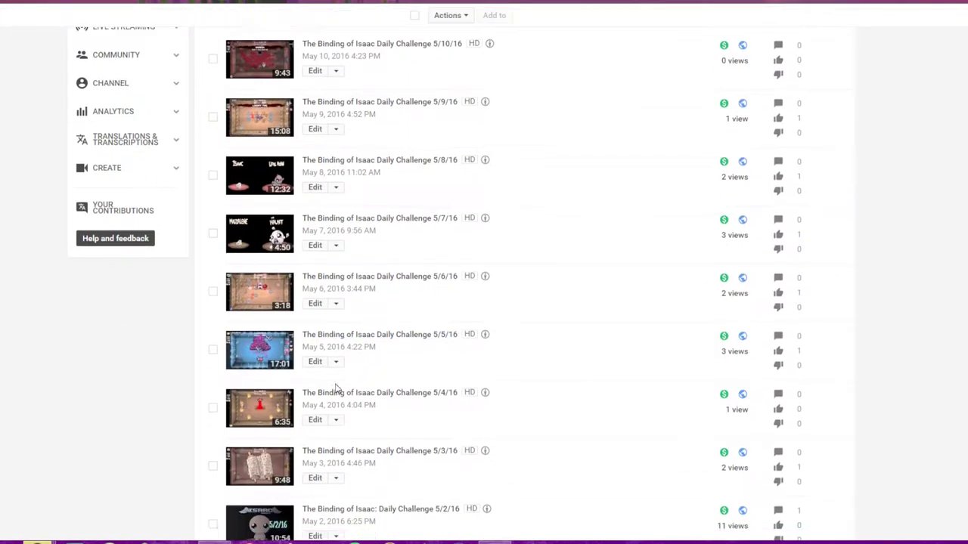
scroll(328, 383, down, 8)
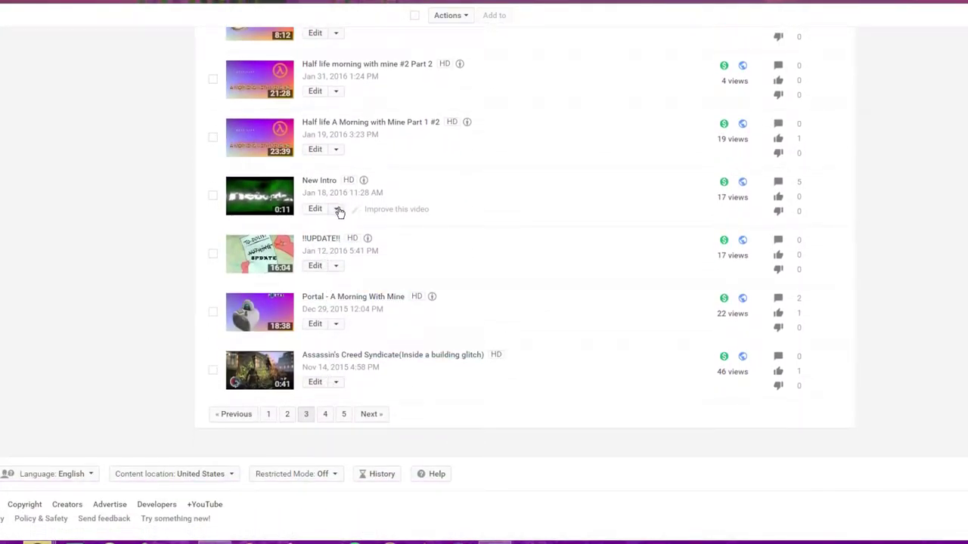
click(337, 210)
click(336, 341)
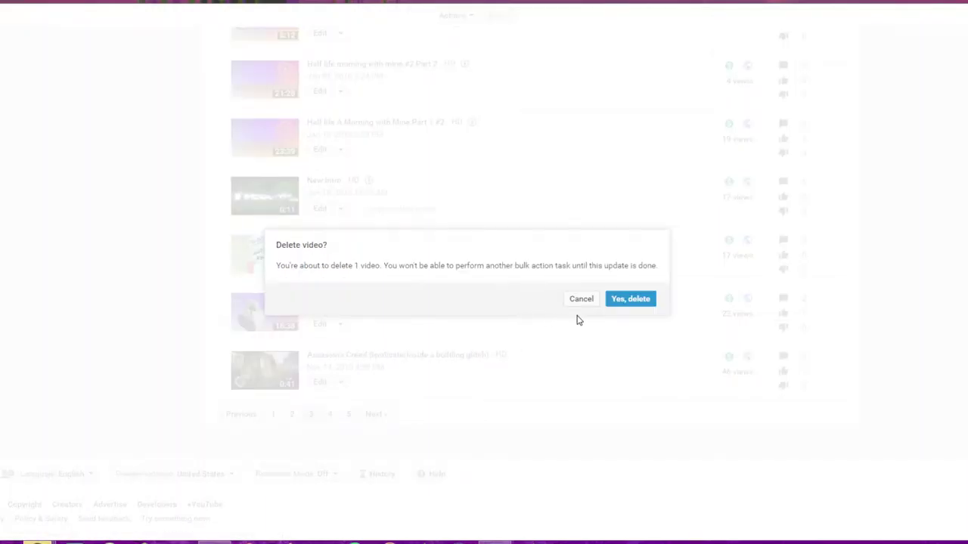
click(632, 298)
scroll(492, 360, down, 15)
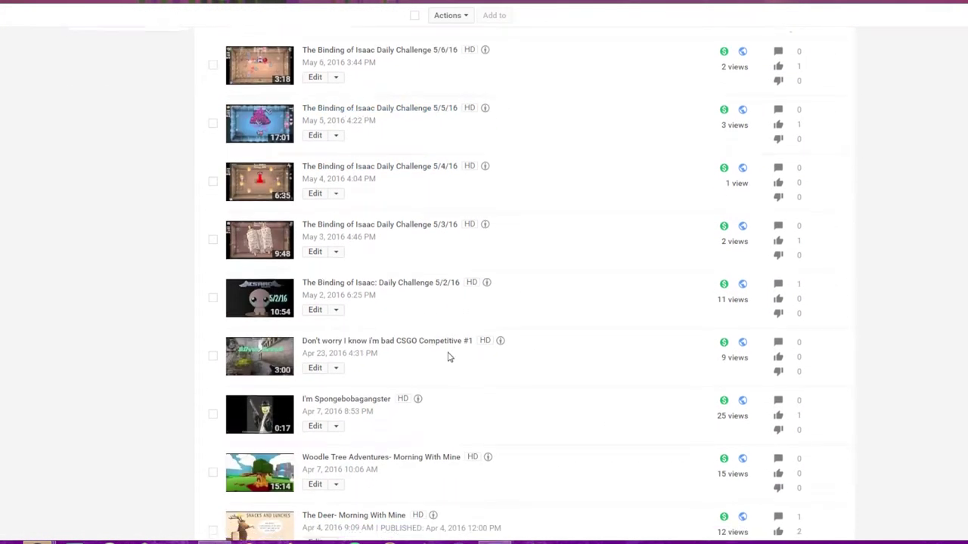
scroll(443, 356, down, 3)
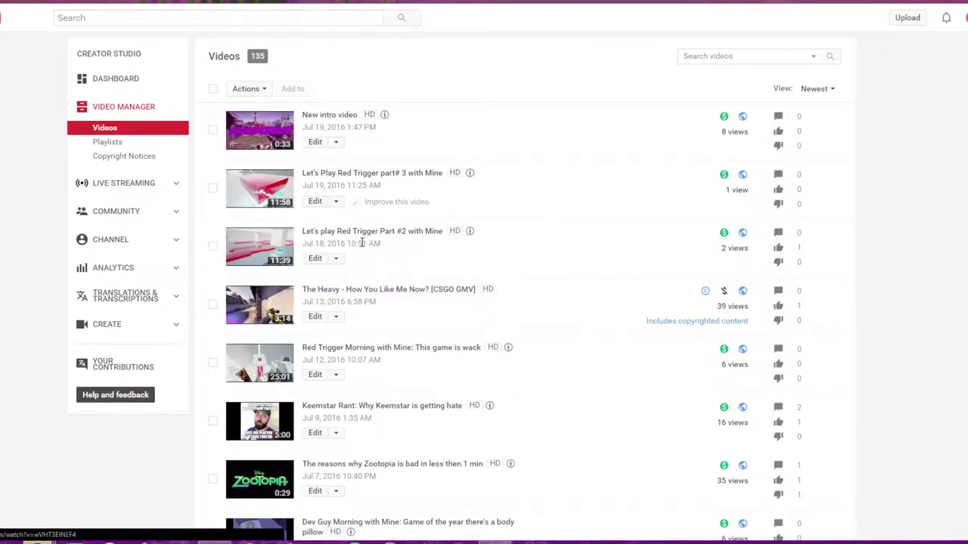
Delete the Sweatshop video from page 2.
scroll(335, 211, down, 2)
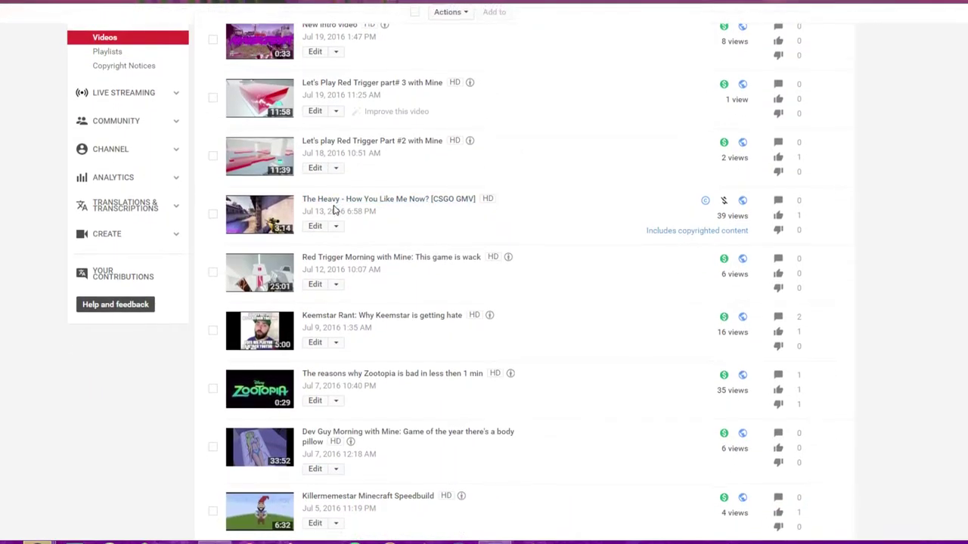
scroll(335, 211, down, 4)
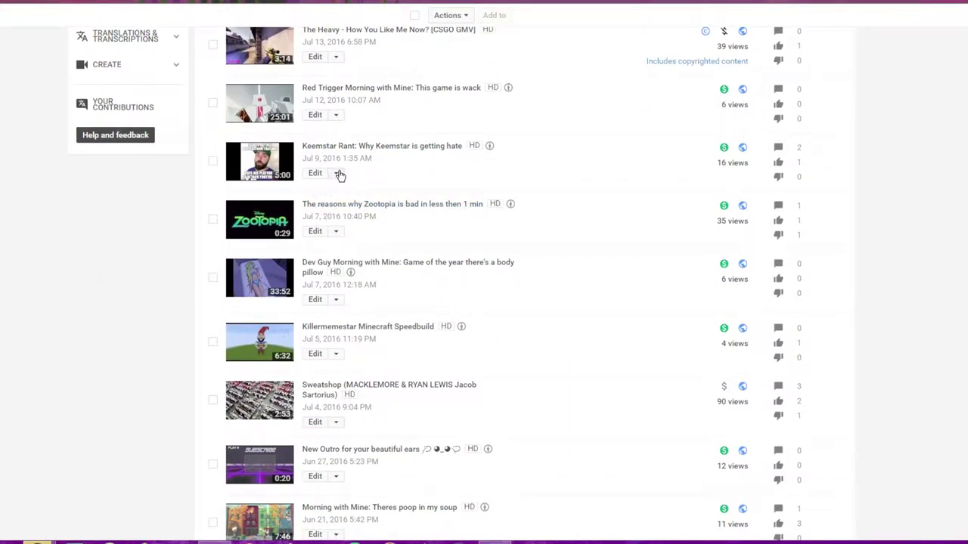
scroll(341, 181, down, 7)
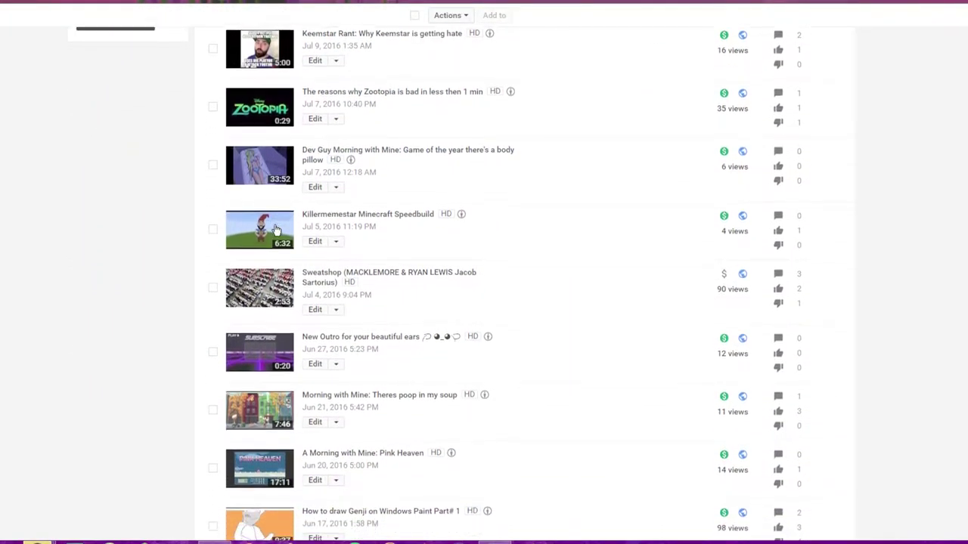
scroll(294, 225, down, 3)
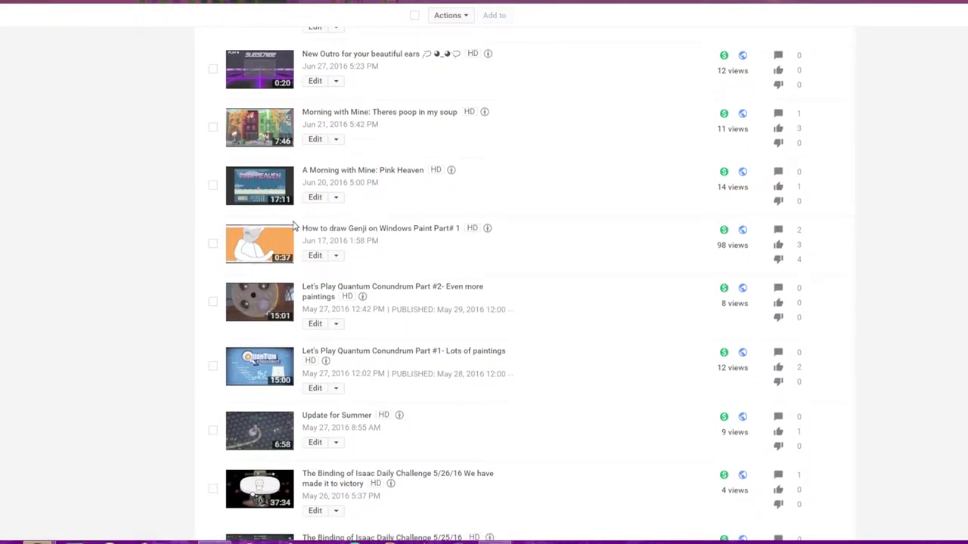
scroll(294, 226, up, 6)
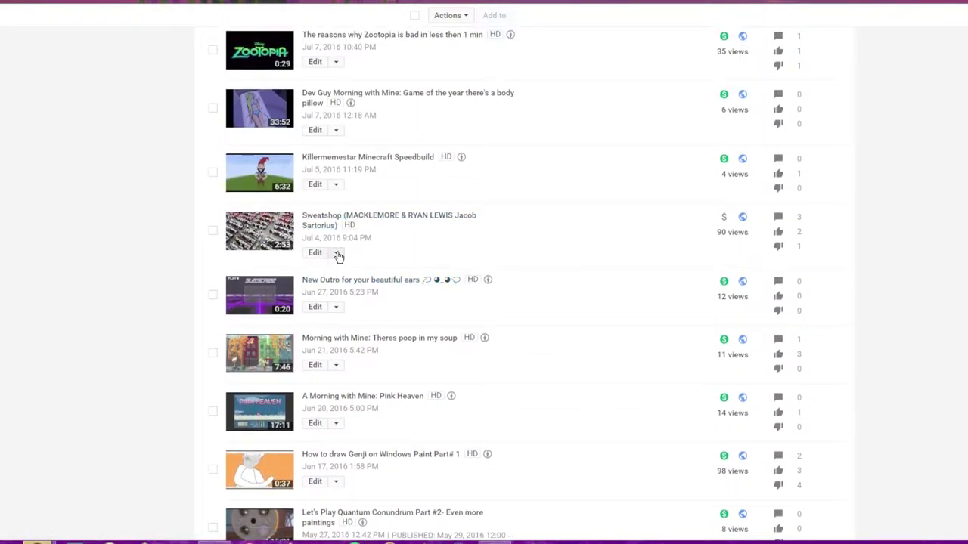
click(328, 383)
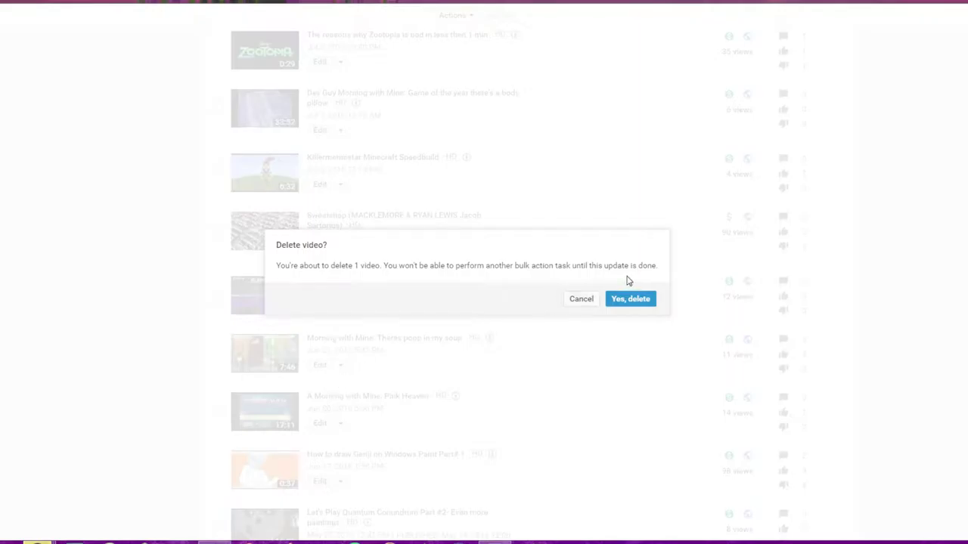
click(630, 298)
Delete the New Outro video, bringing the channel down to 133 videos.
scroll(400, 323, down, 10)
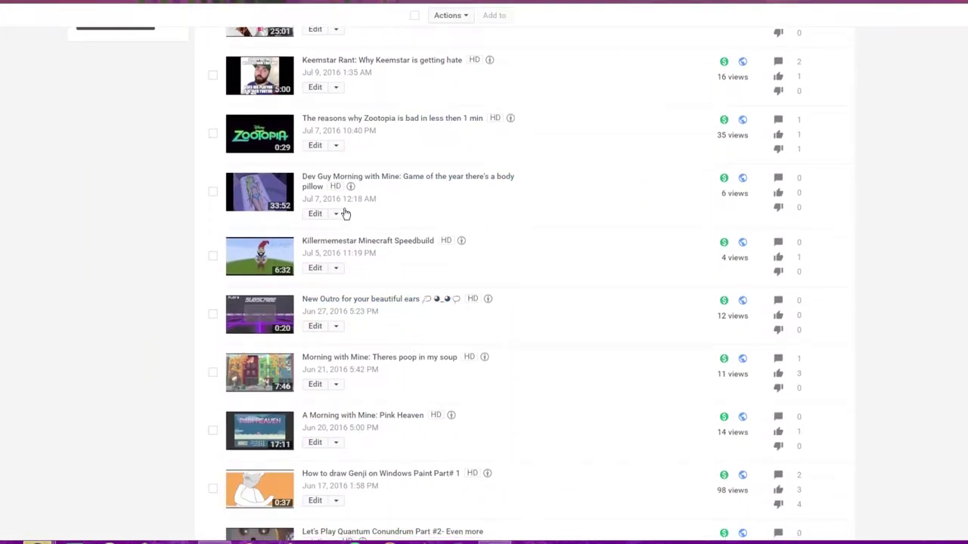
scroll(344, 213, down, 20)
scroll(360, 313, up, 10)
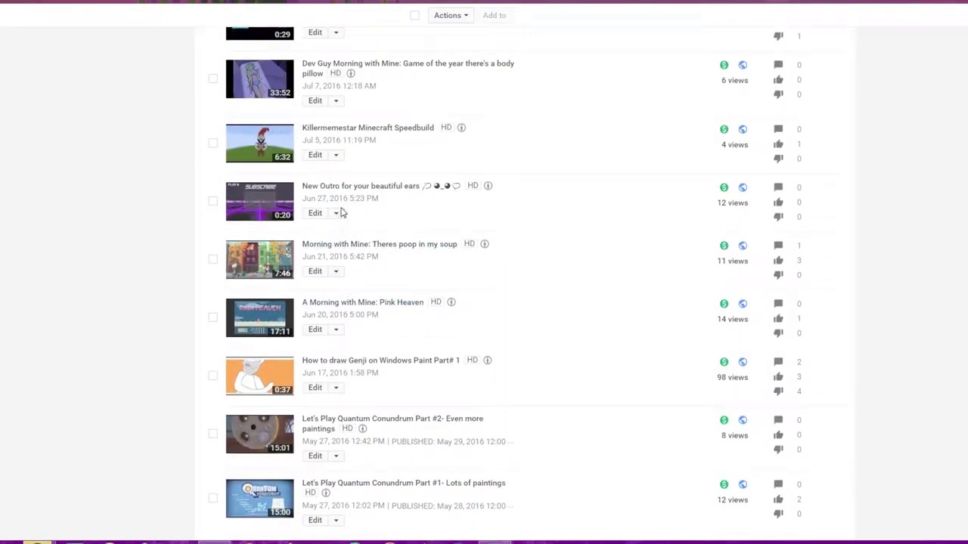
click(329, 344)
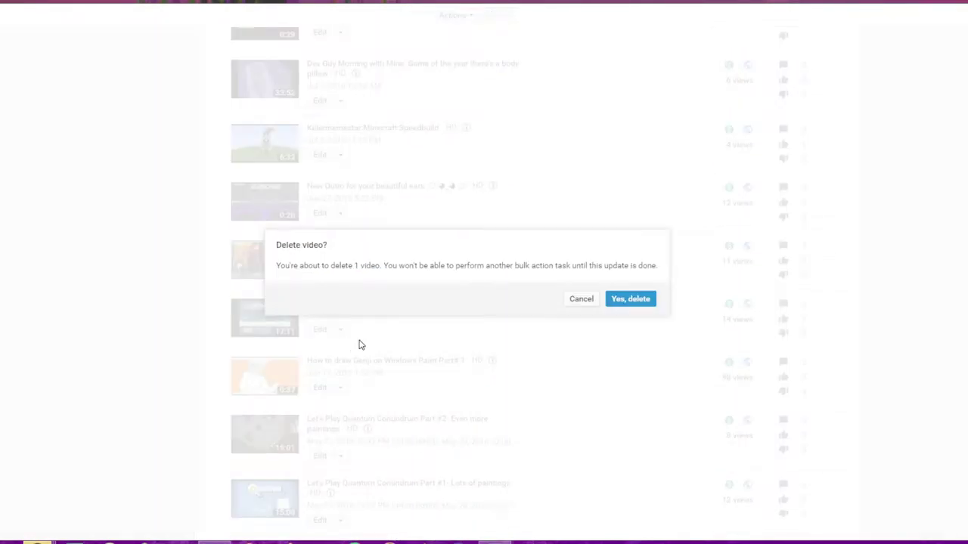
click(621, 297)
scroll(400, 389, down, 8)
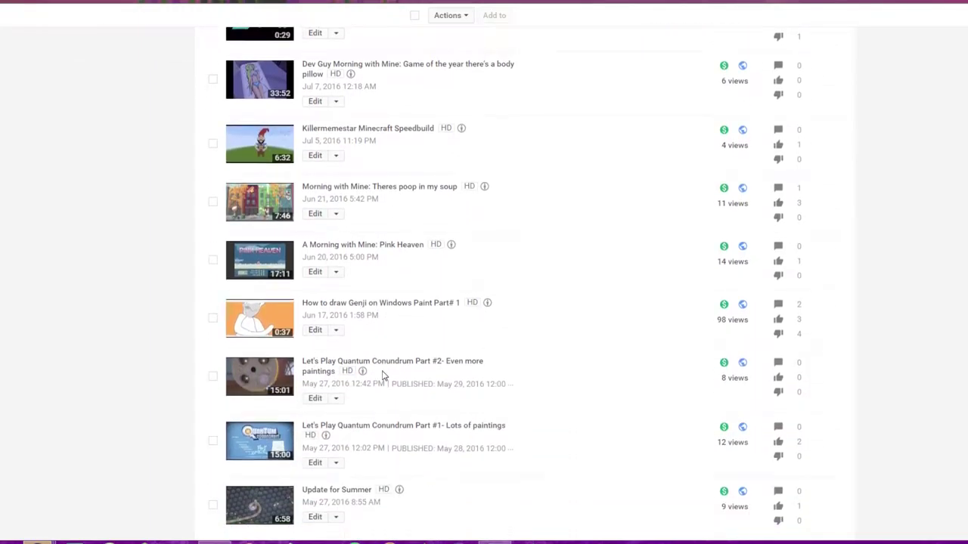
scroll(334, 280, down, 10)
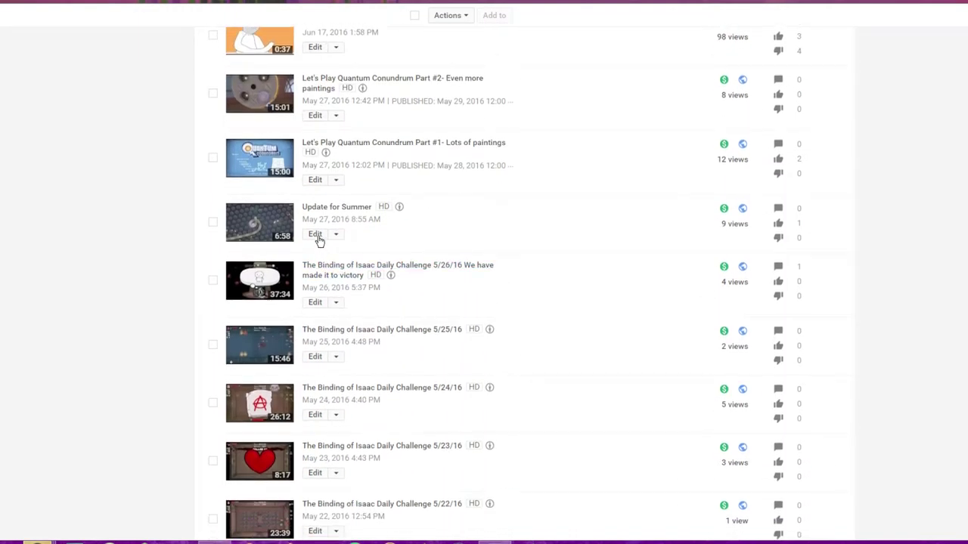
scroll(331, 276, down, 1)
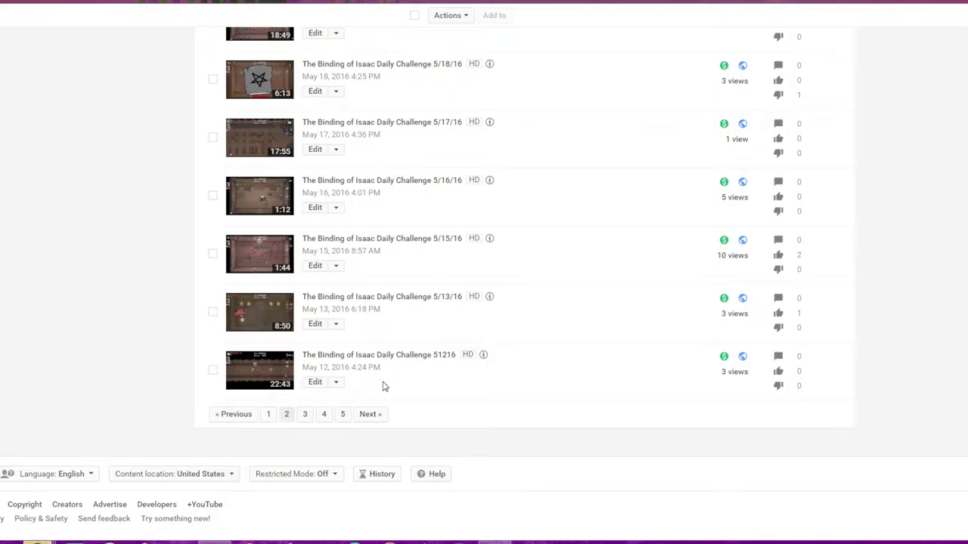
scroll(383, 386, up, 10)
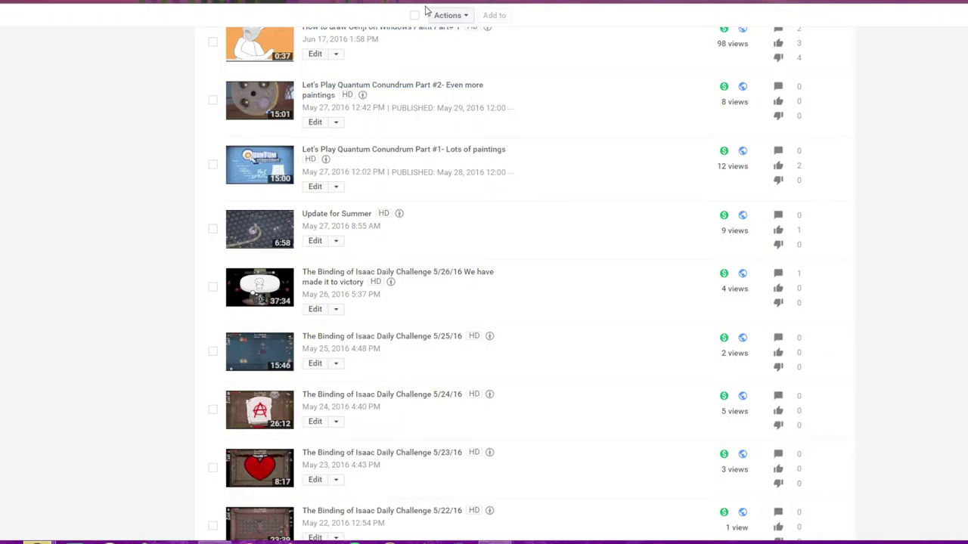
scroll(443, 241, down, 10)
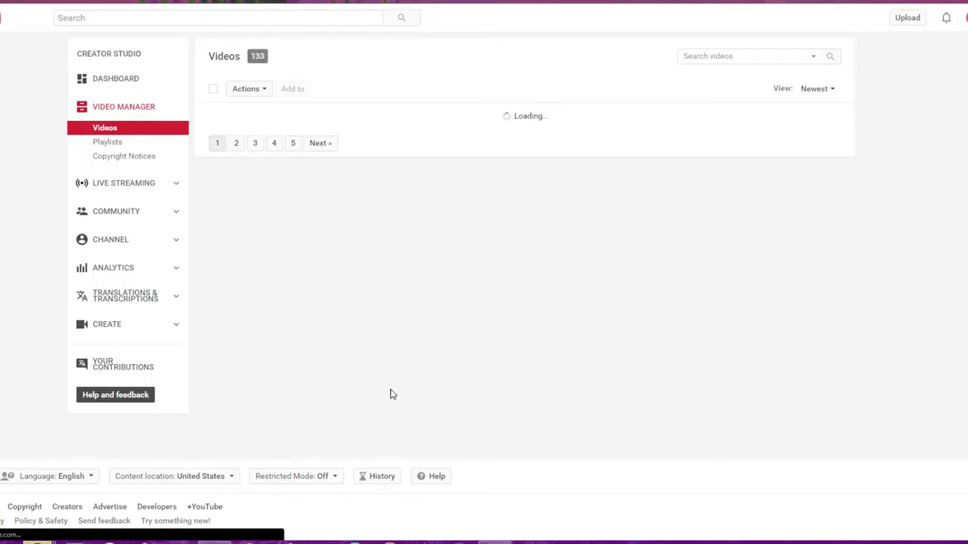
scroll(391, 387, down, 2)
scroll(383, 372, up, 1)
scroll(384, 372, up, 1)
scroll(363, 352, down, 1)
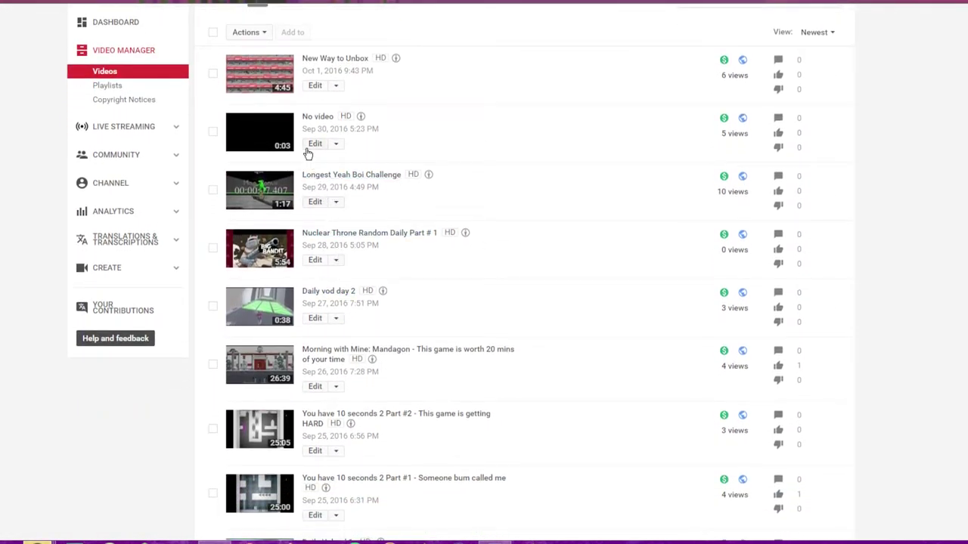
scroll(333, 148, down, 10)
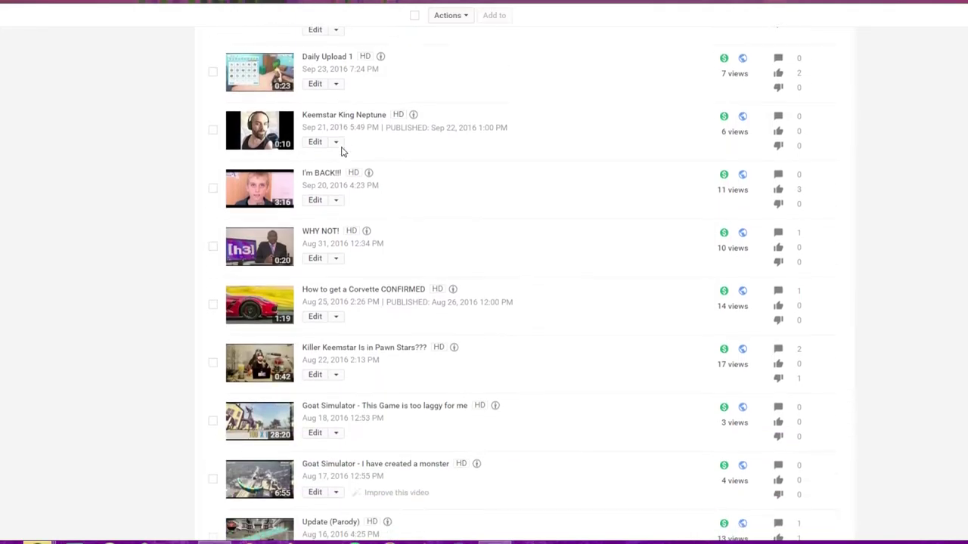
scroll(337, 157, down, 10)
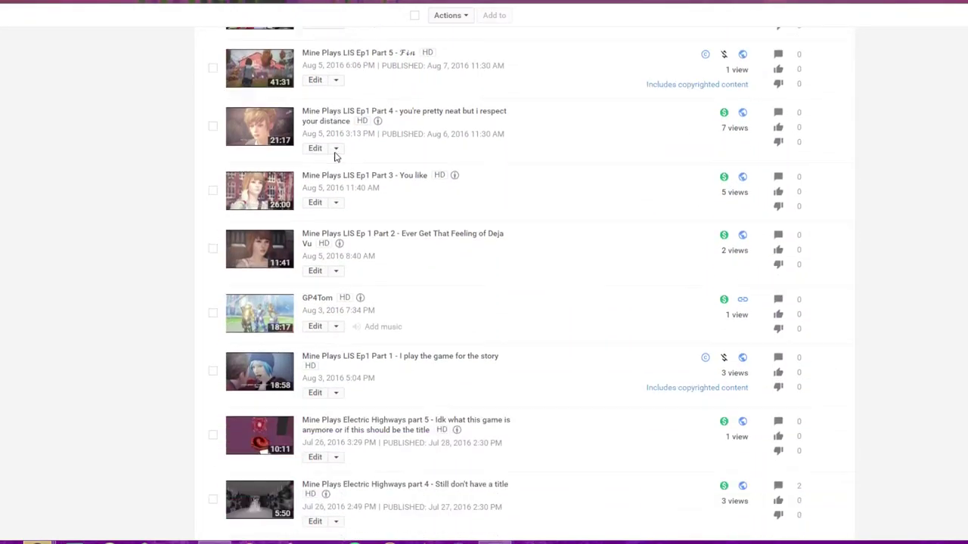
scroll(298, 217, up, 8)
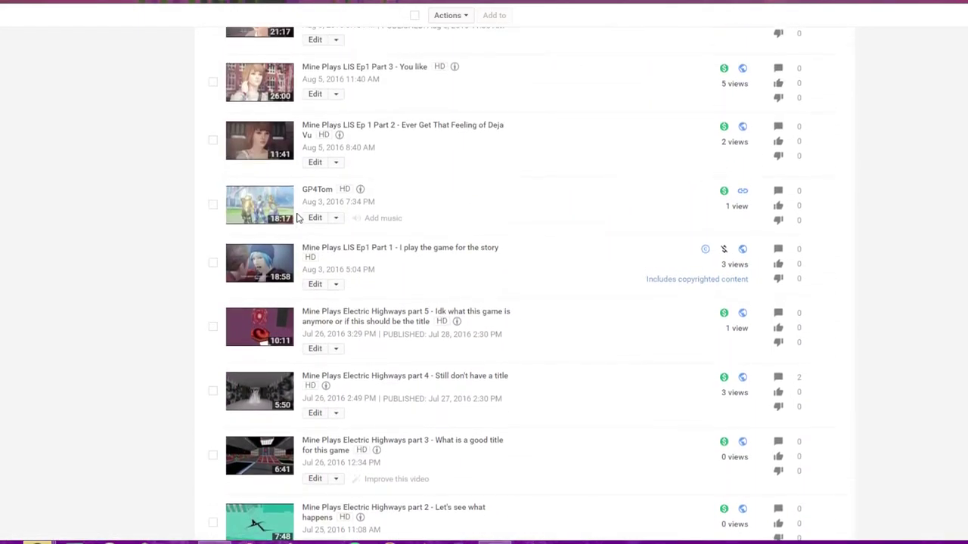
scroll(278, 257, down, 3)
scroll(278, 257, up, 1)
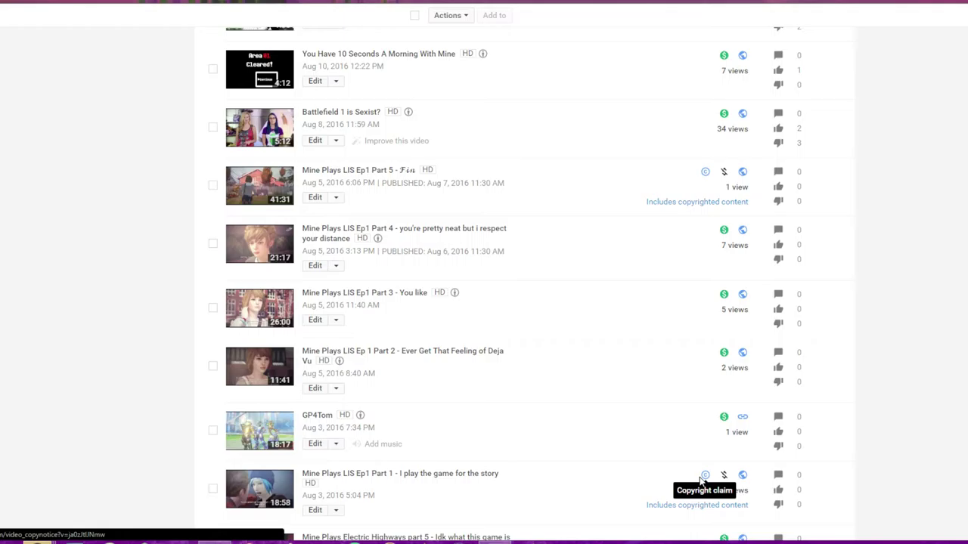
scroll(703, 234, up, 1)
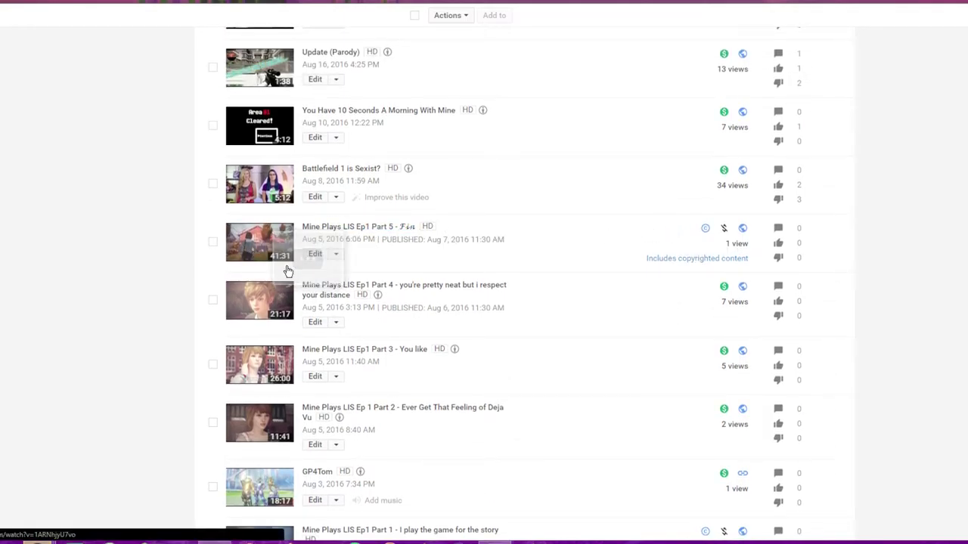
scroll(288, 270, up, 12)
scroll(436, 459, up, 3)
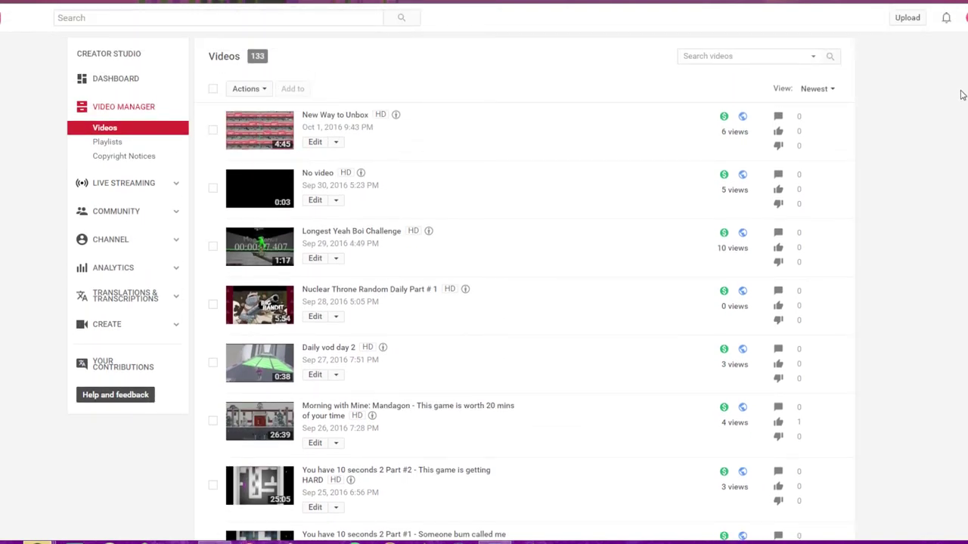
scroll(962, 95, down, 2)
scroll(962, 166, up, 2)
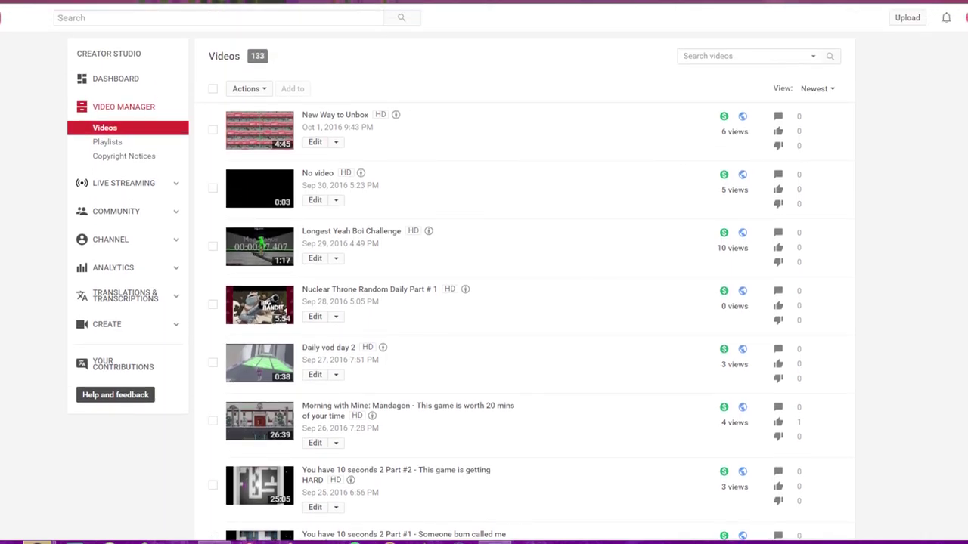